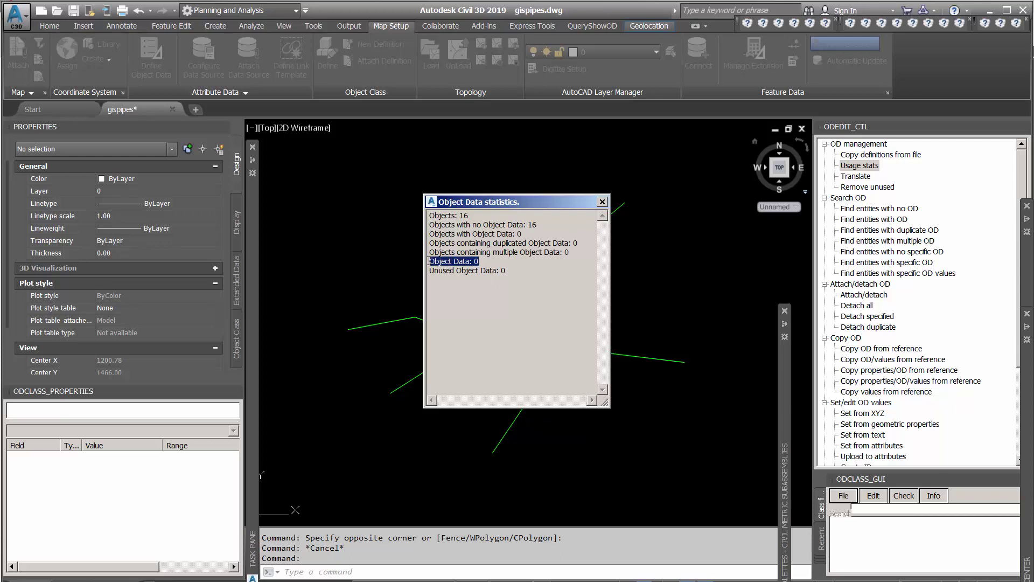
Close the object data statistics, load the classification description file pipe_manhole.txt, and expand its PIPE and STRUCTURES groups
key(Escape)
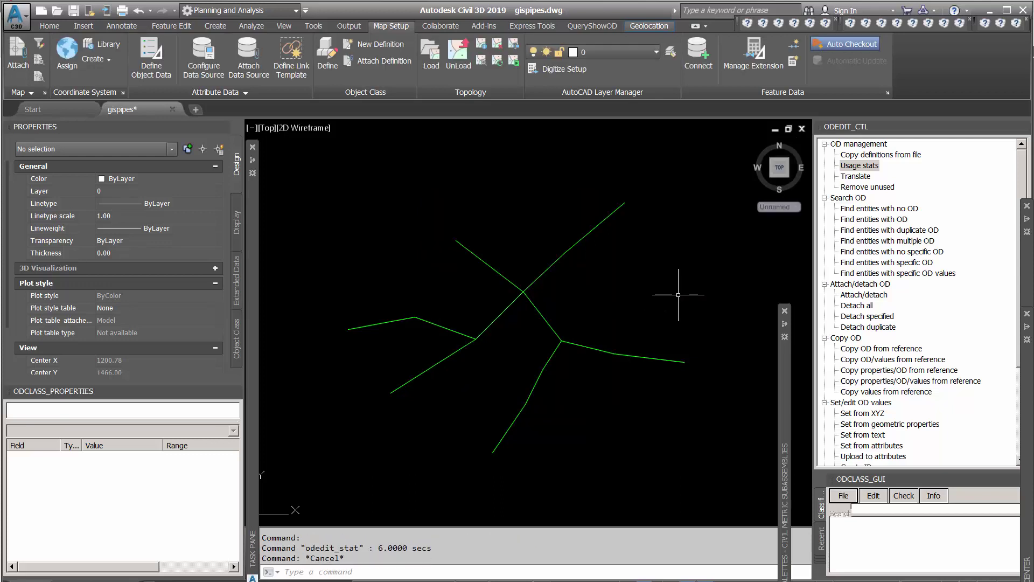
click(843, 495)
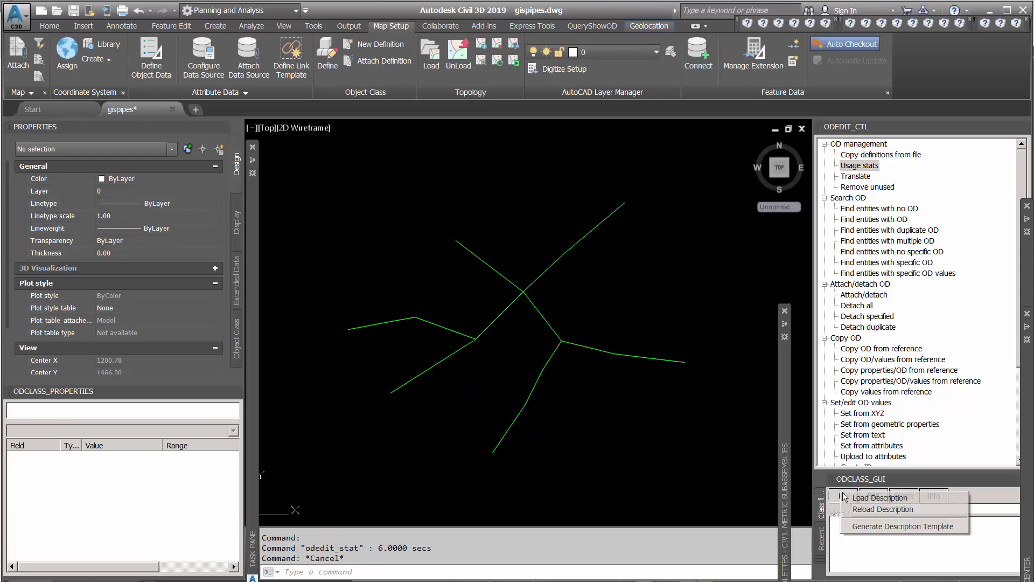
click(863, 500)
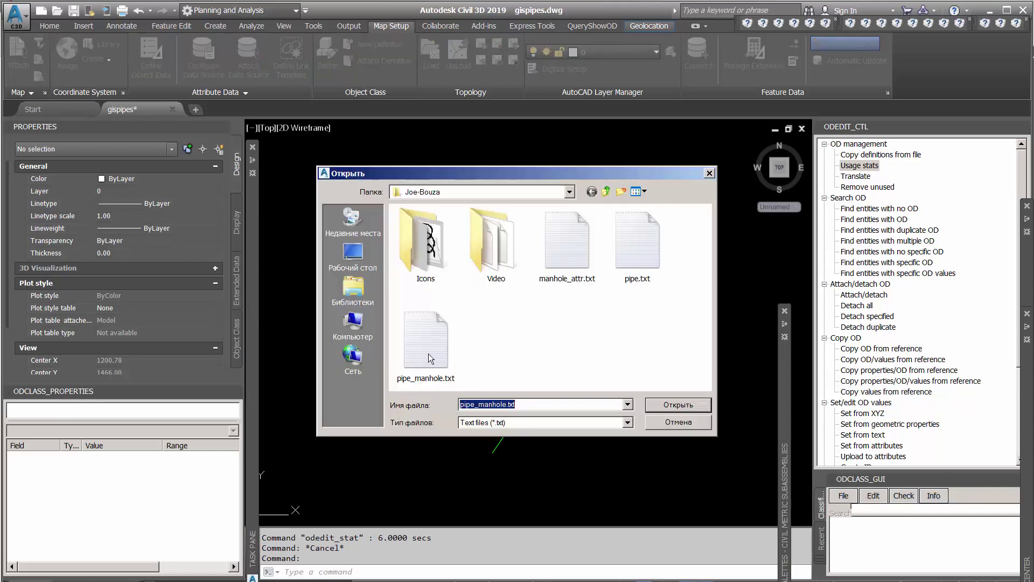
double_click(428, 354)
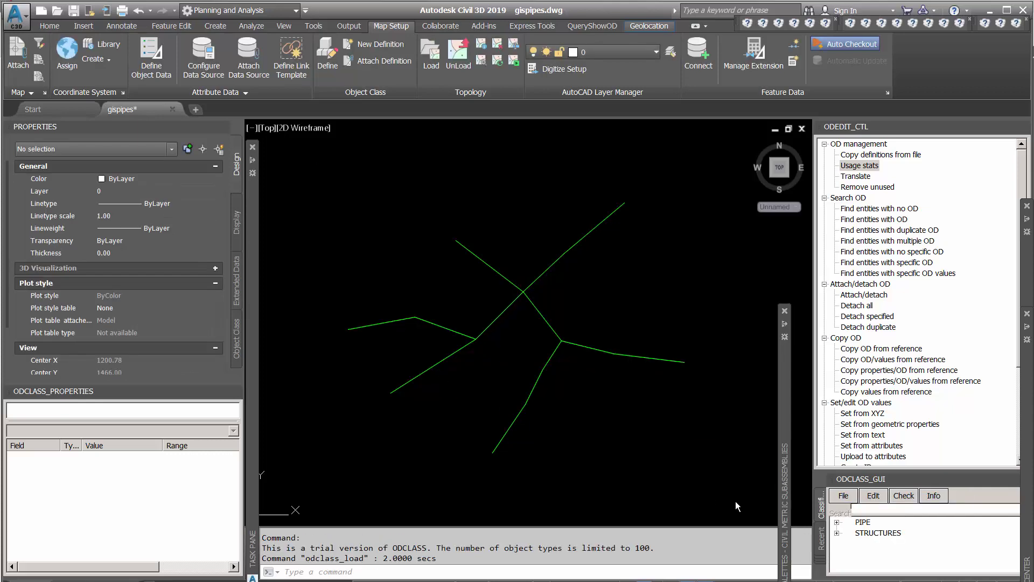
click(836, 522)
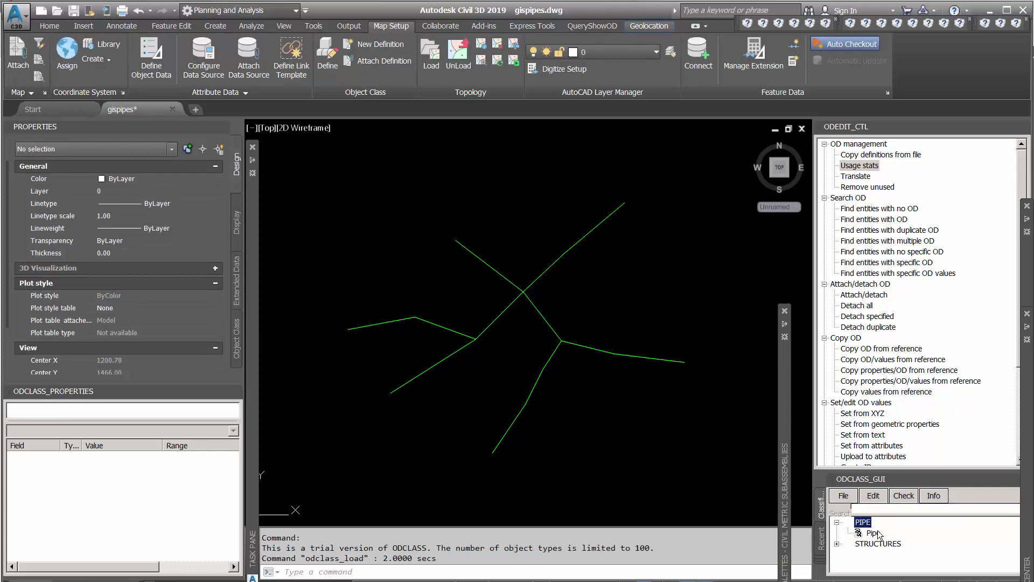
click(838, 543)
Classify all the green network lines as Pipe objects, then clear the selection
right_click(873, 533)
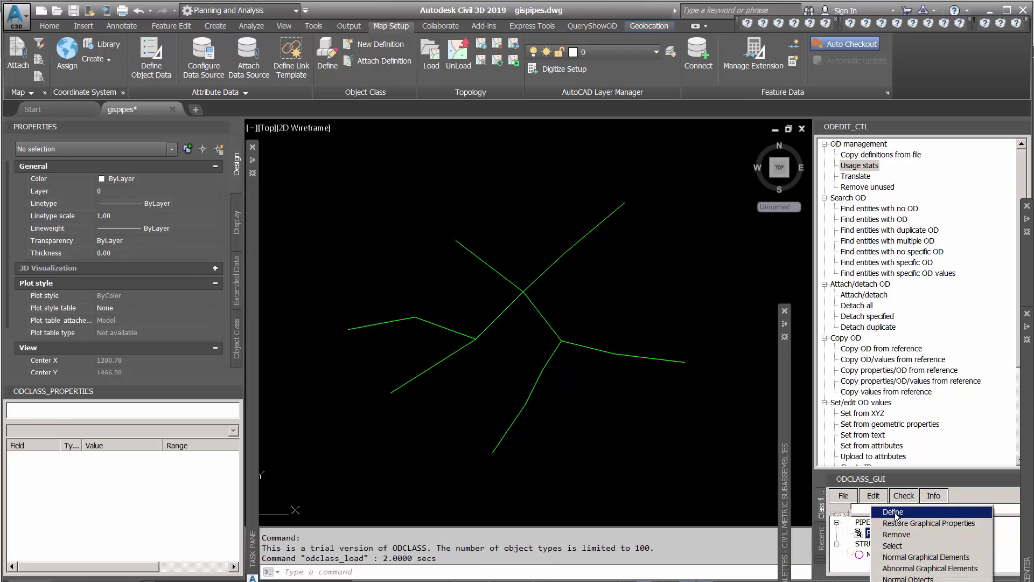
click(935, 509)
click(701, 269)
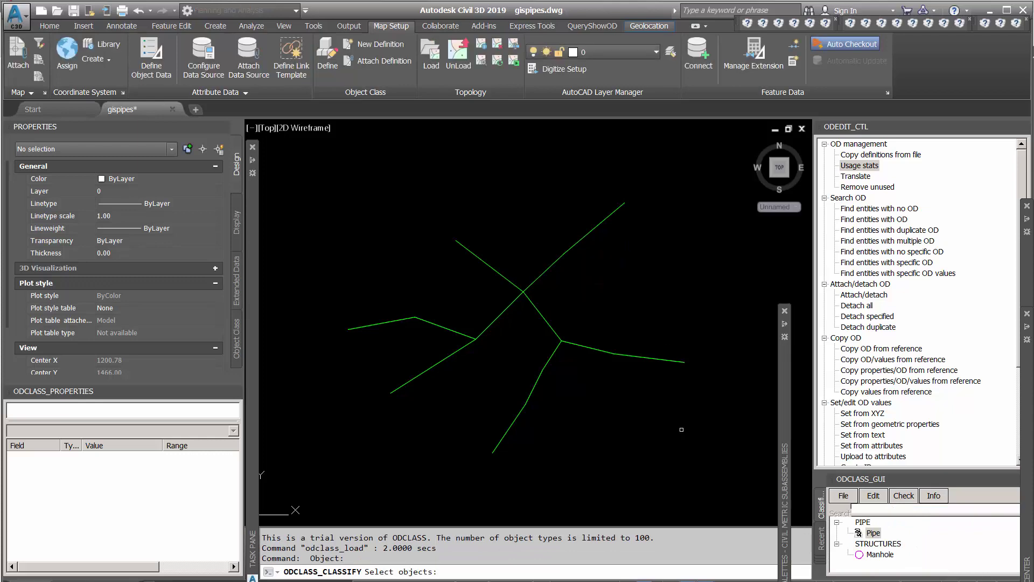
click(720, 477)
click(347, 189)
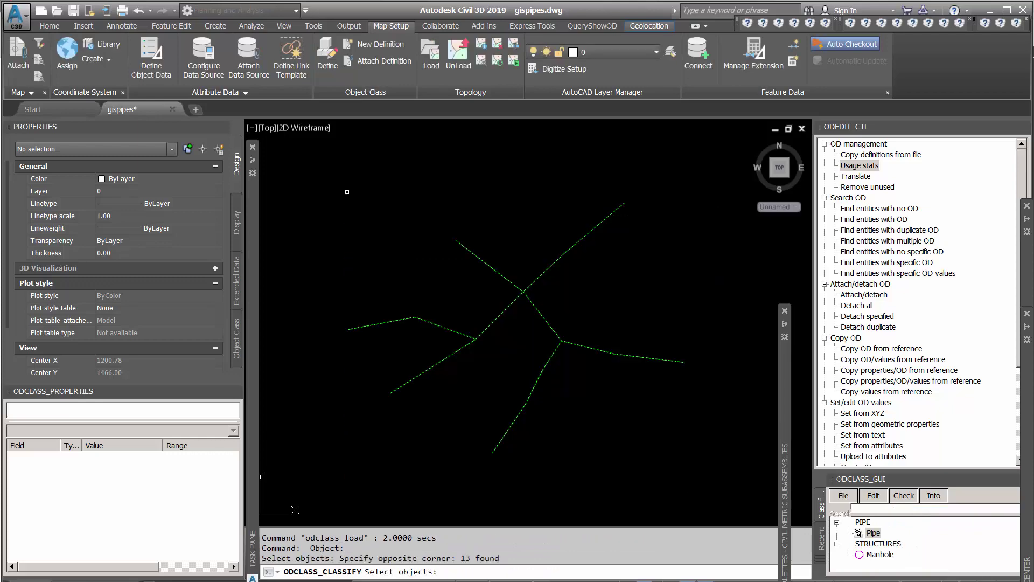
key(Return)
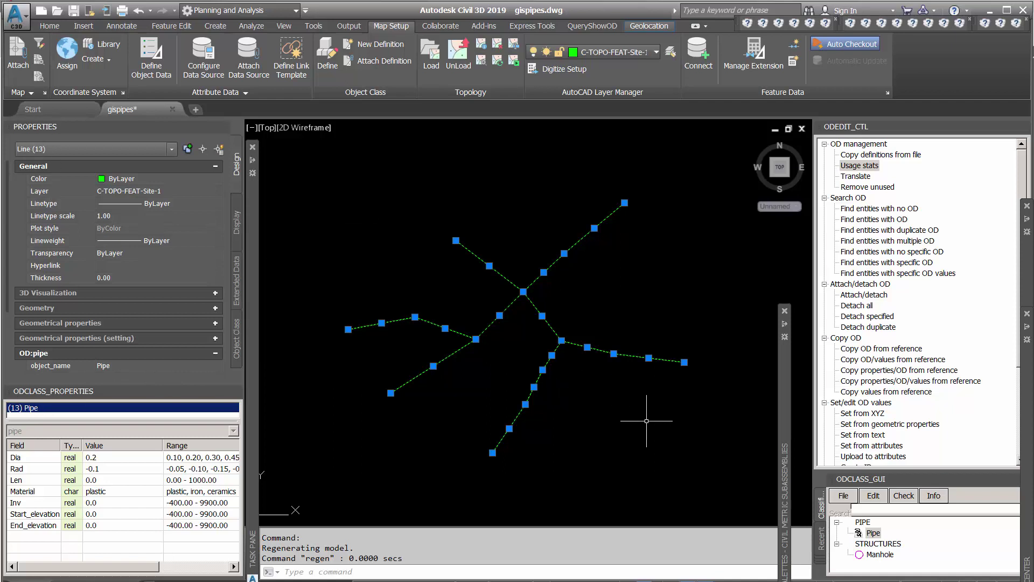
key(Escape)
key(Escape)
Insert Manhole objects at every endpoint and junction of the pipe network
double_click(873, 555)
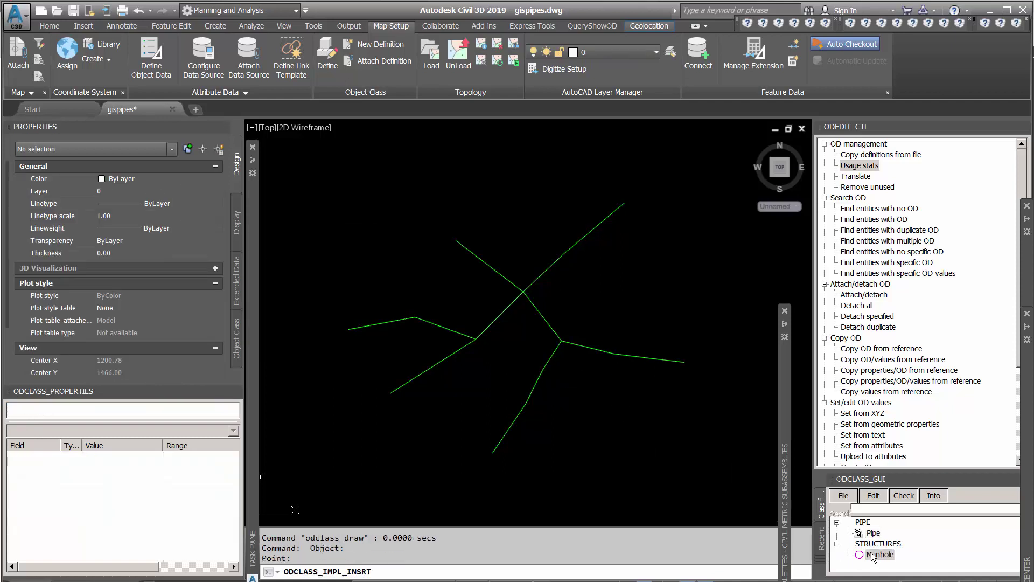
click(493, 452)
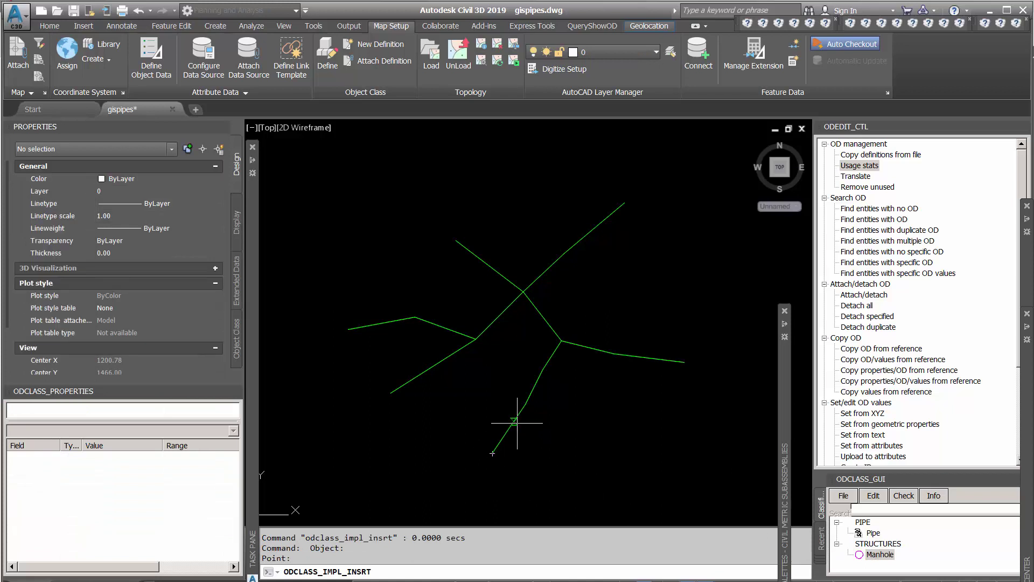
click(525, 404)
click(543, 370)
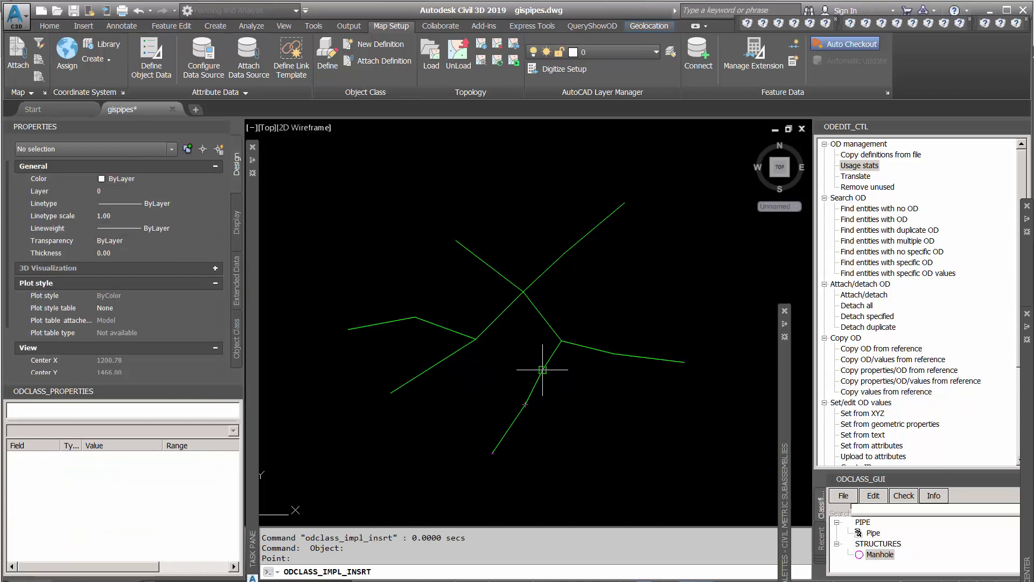
click(614, 354)
click(682, 366)
click(523, 291)
click(563, 252)
click(455, 240)
click(414, 317)
click(392, 392)
key(Escape)
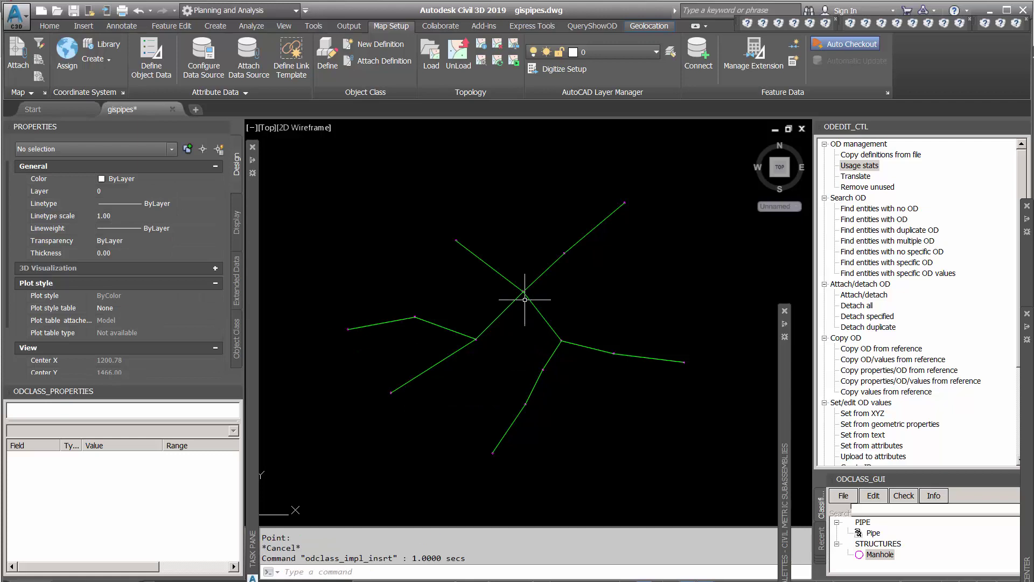
Select all manholes similar to the one at the central junction to check their number and properties
scroll(523, 296, up, 8)
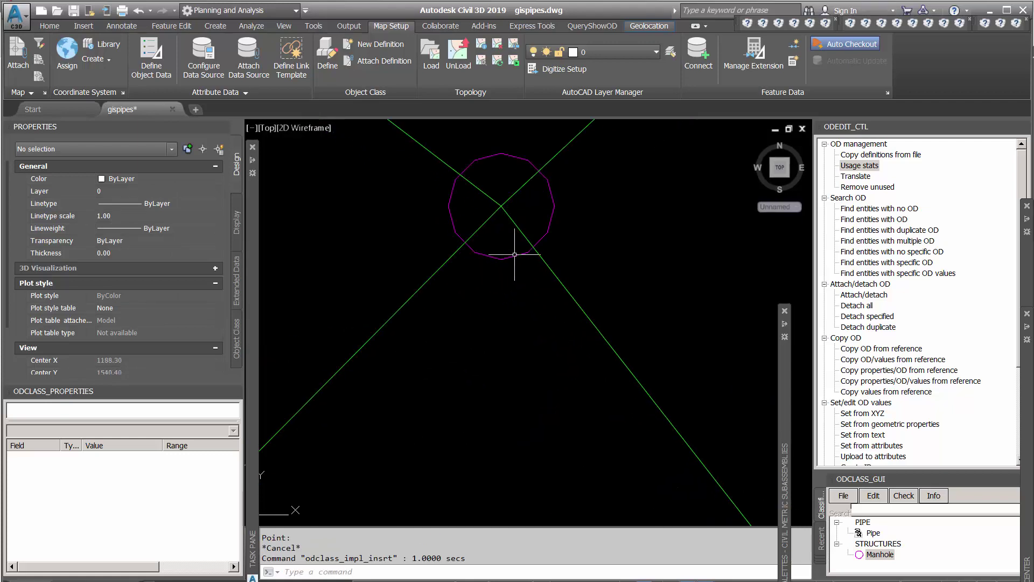
click(510, 257)
right_click(486, 316)
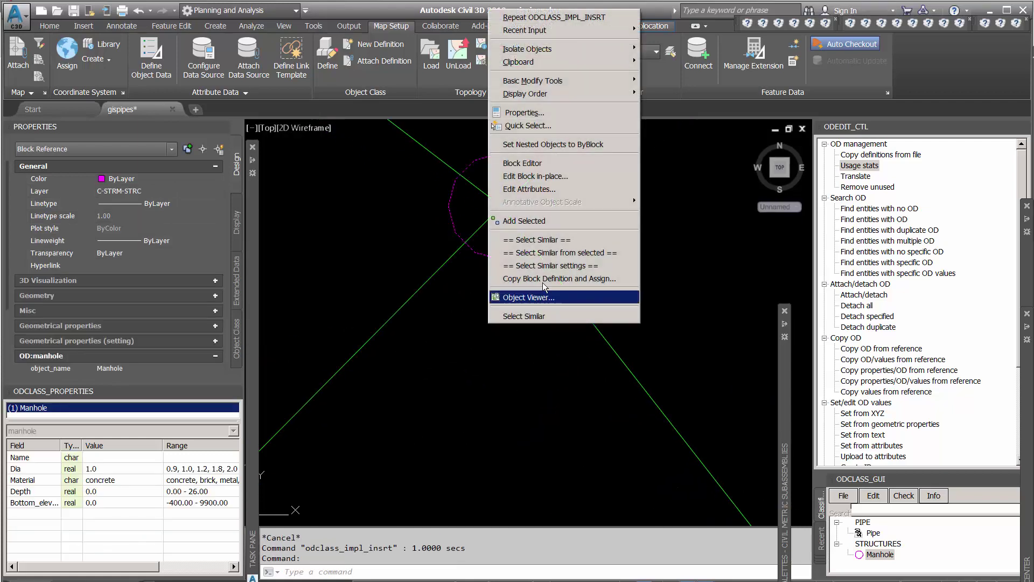
click(534, 240)
scroll(484, 323, down, 5)
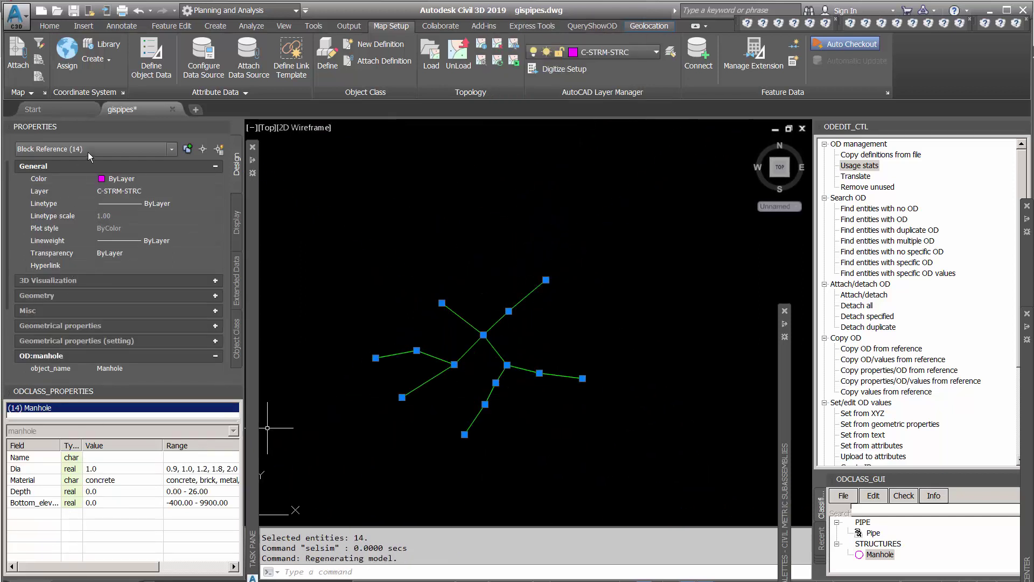
key(Escape)
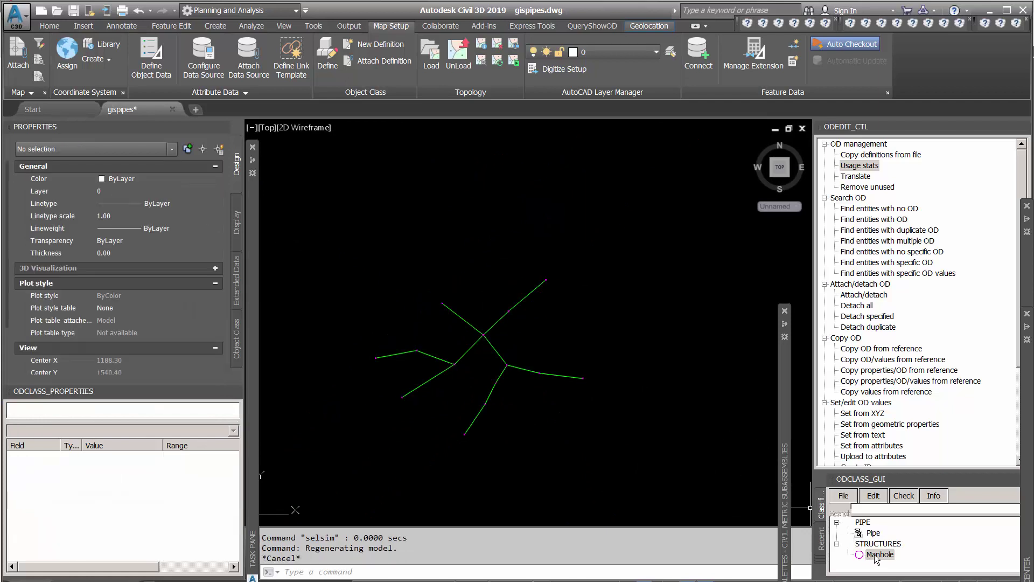
Select all objects of the Manhole class, then all objects of the Pipe class, to check the classification
right_click(875, 554)
click(892, 462)
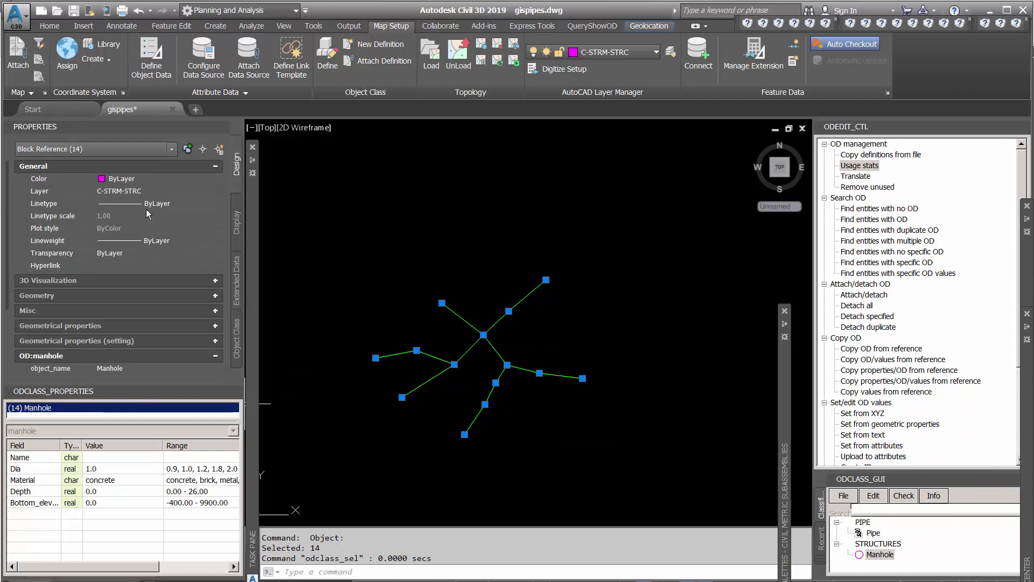
key(Escape)
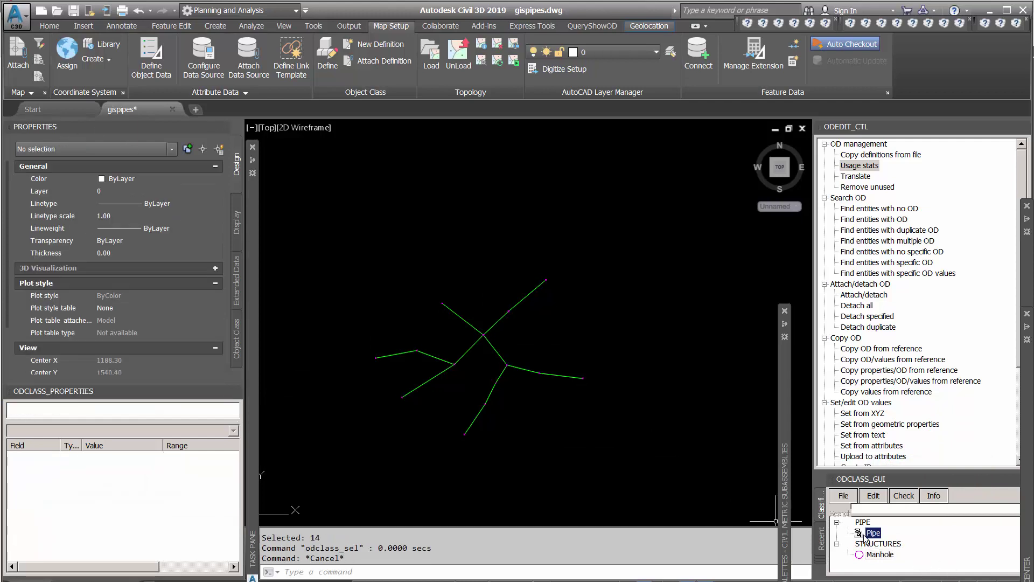
right_click(868, 533)
click(886, 547)
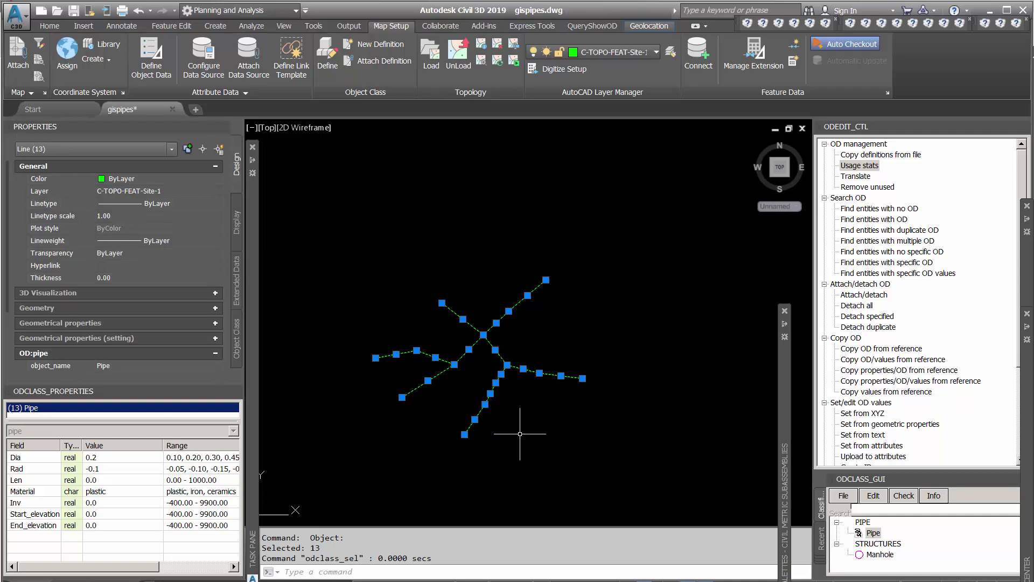
key(Escape)
Create a network topology named pipe with links on layer C-TOPO-FEAT-Site-1 and manhole block nodes on layer C-STRM-STRC
click(215, 26)
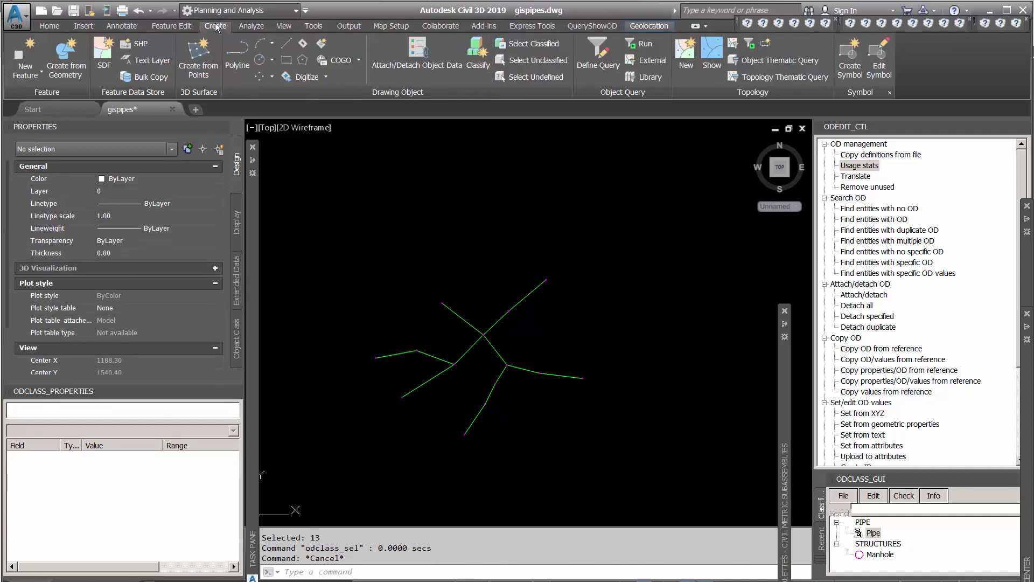
click(686, 56)
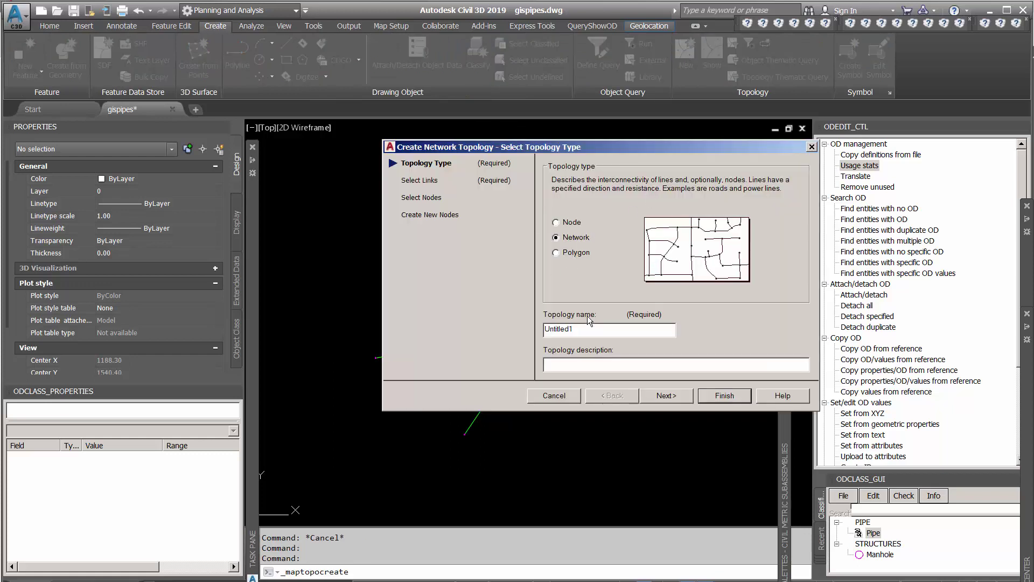
drag(583, 329, 536, 331)
text(pipe)
click(666, 396)
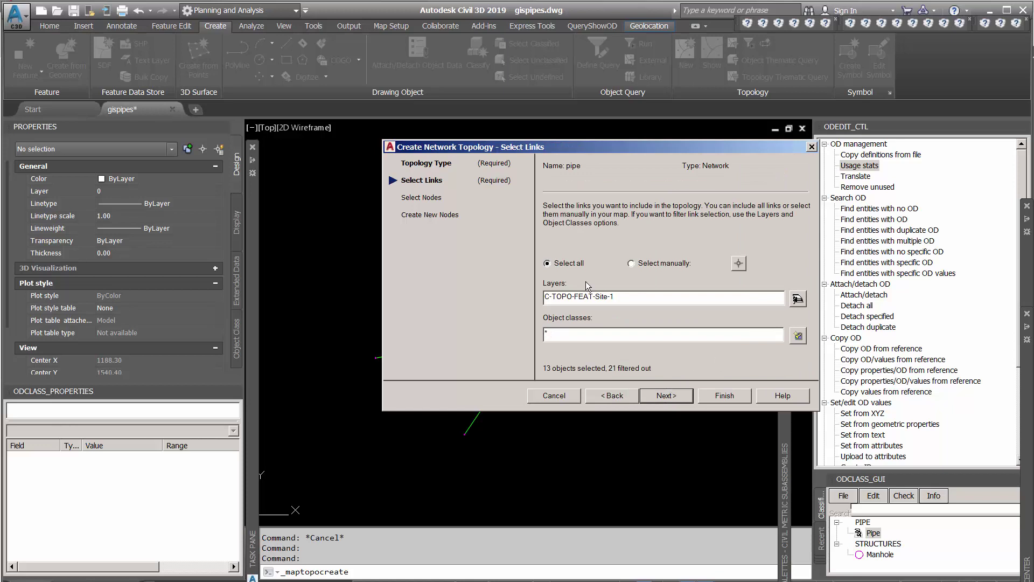
click(660, 397)
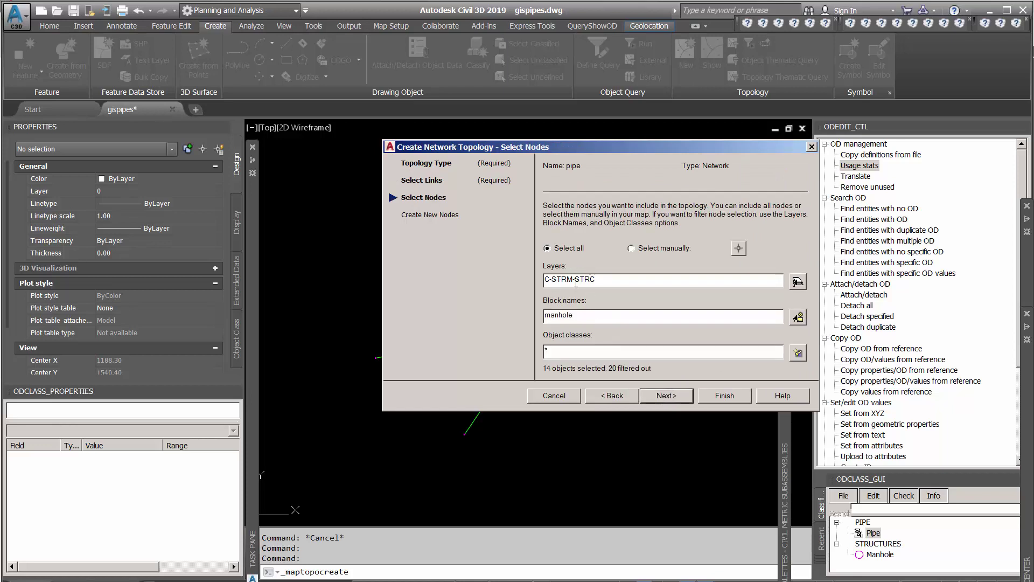
click(667, 396)
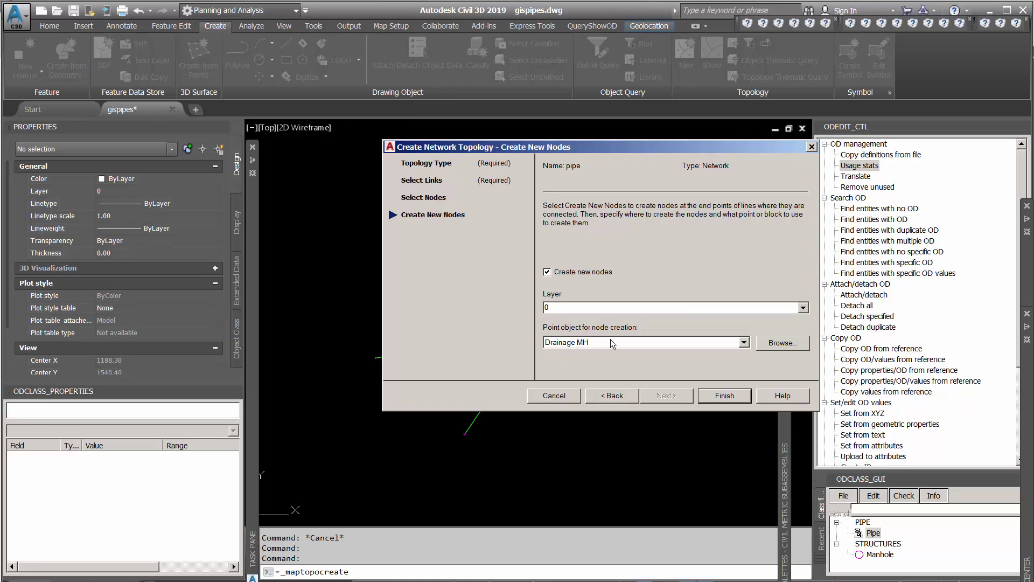
click(720, 398)
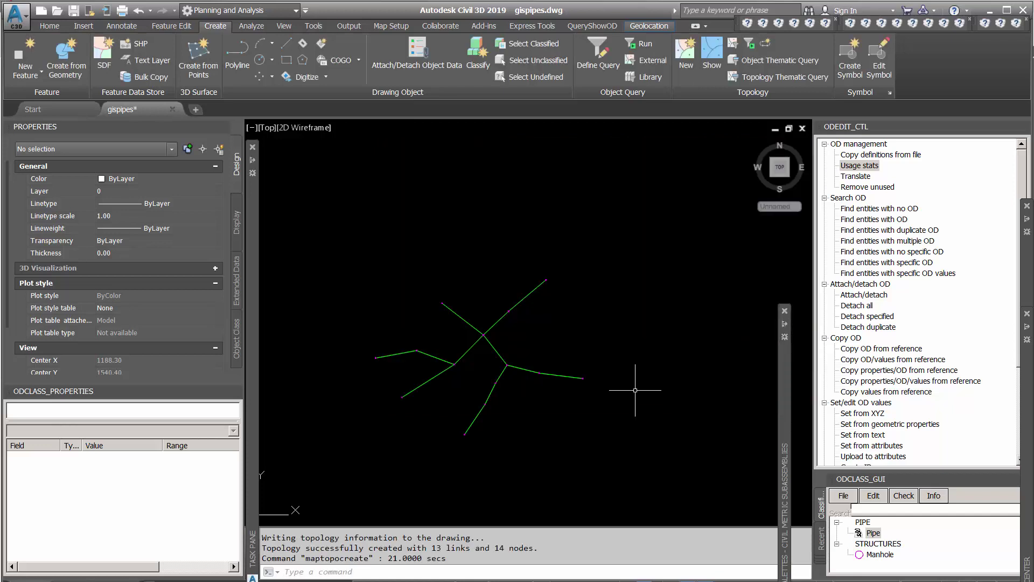
Inspect the pipe network's elevations in the Left view, then return to the Top view
click(267, 127)
click(284, 178)
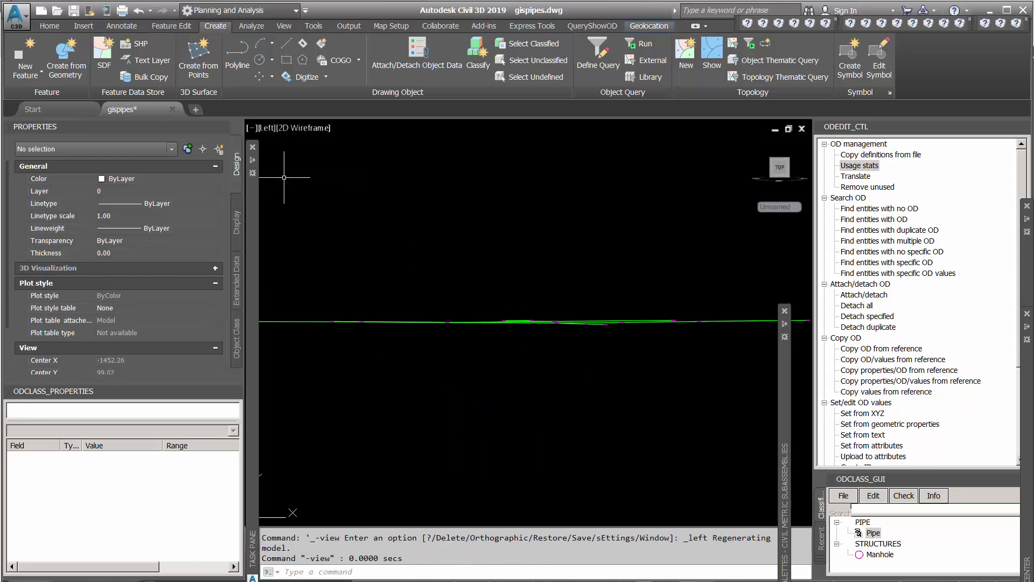
scroll(423, 288, down, 1)
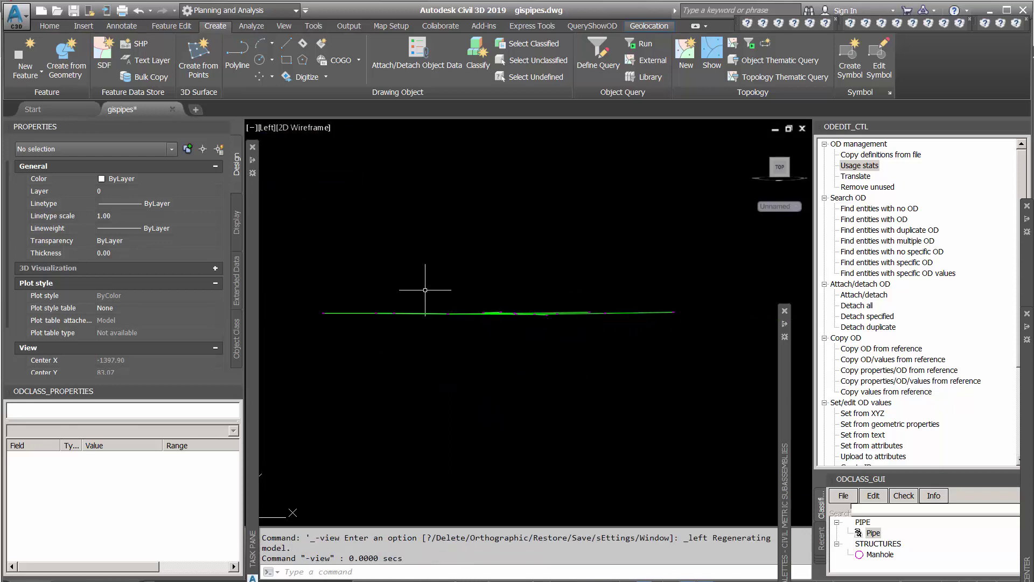
click(267, 129)
click(286, 154)
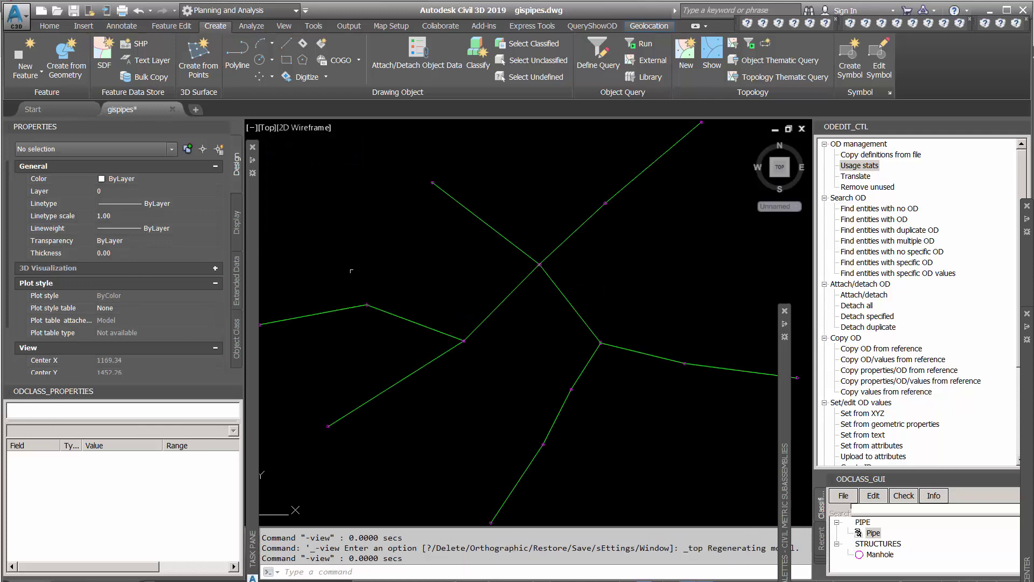
scroll(367, 269, down, 1)
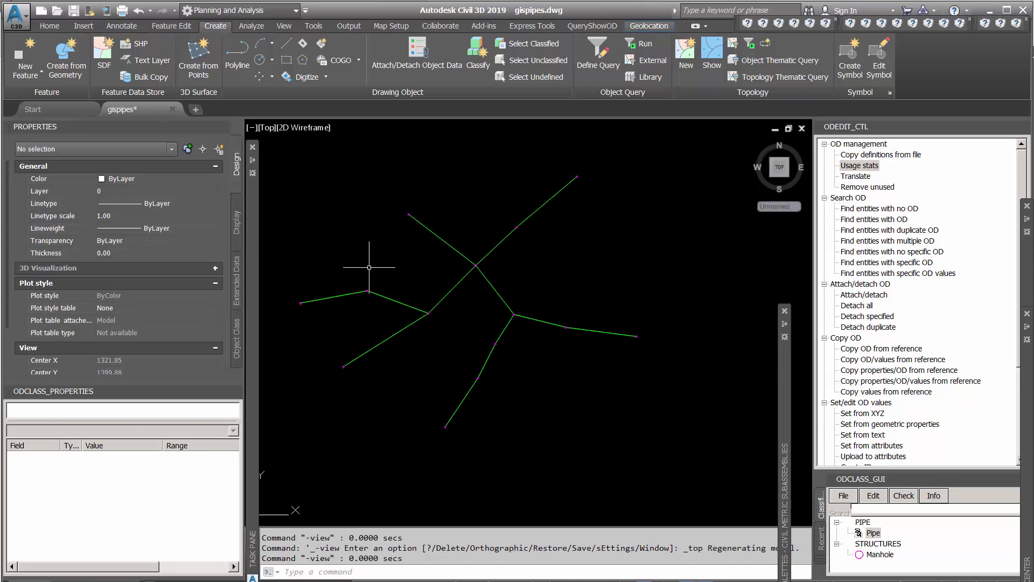
Examine the object data and pipe topology properties of the manhole at the outer end of the lower-left branch
click(334, 357)
click(364, 375)
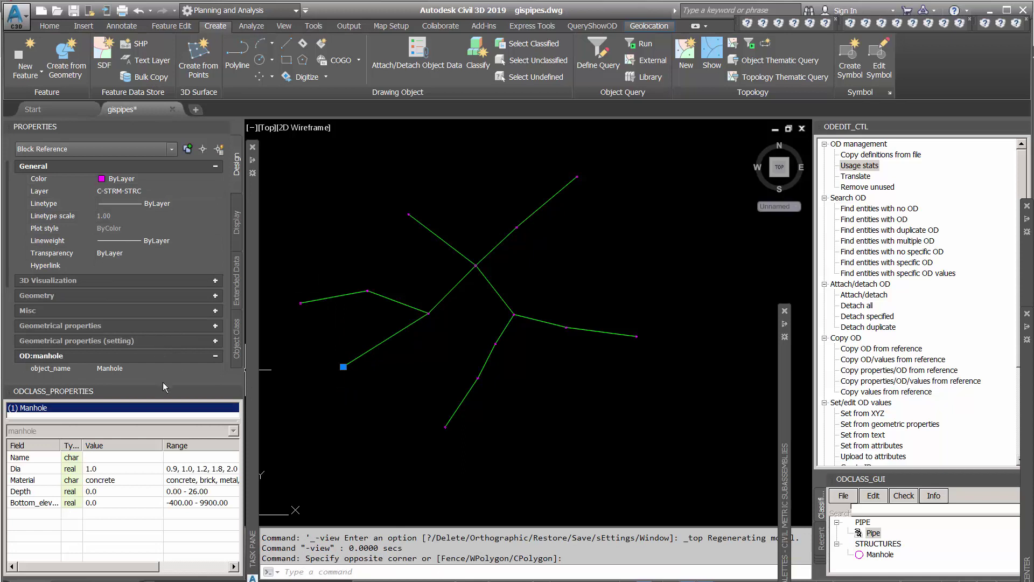
drag(7, 256, 2, 356)
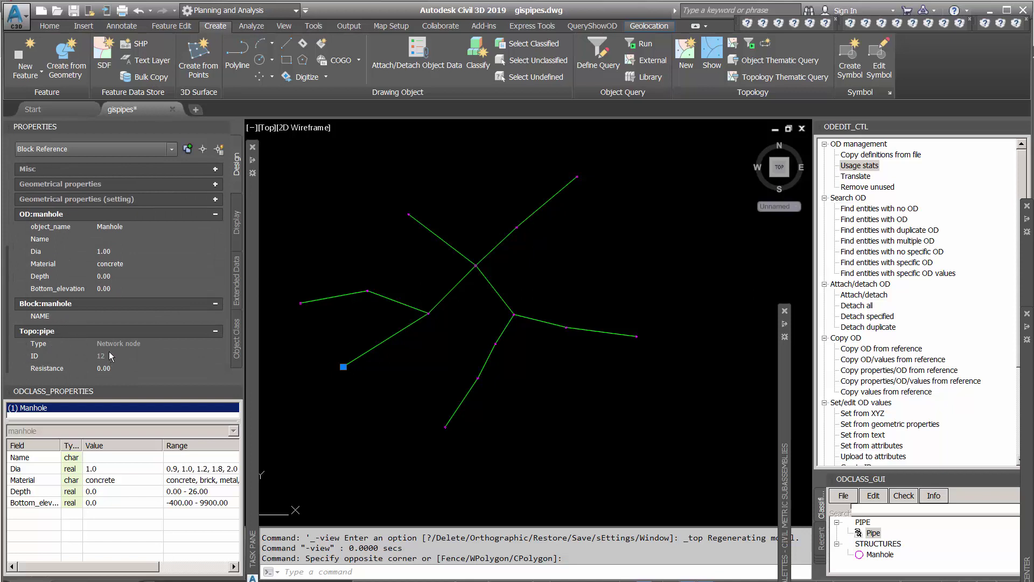
key(Escape)
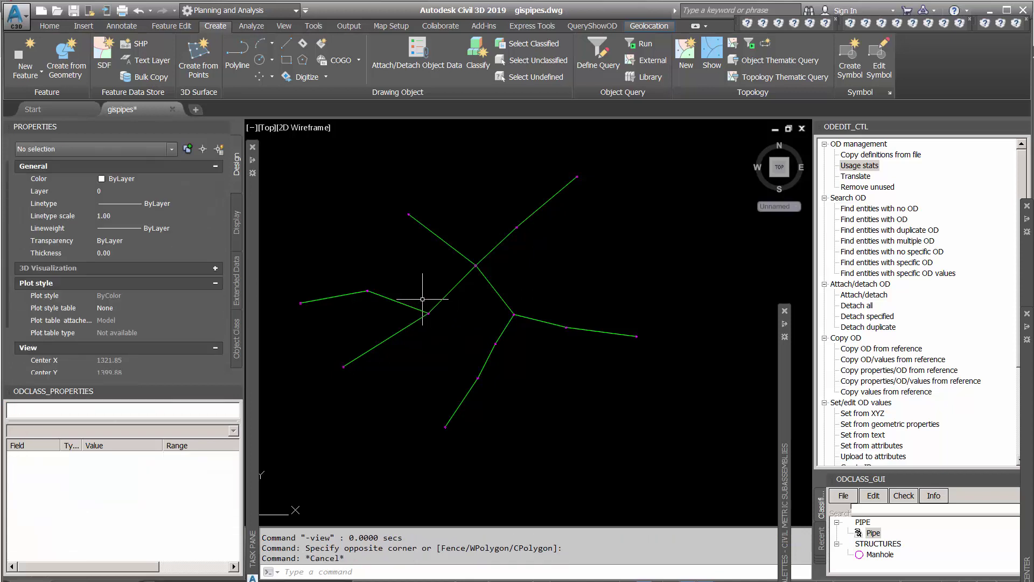
Examine the pipe topology node properties of the manhole where the two left-hand branches meet
click(418, 299)
click(442, 325)
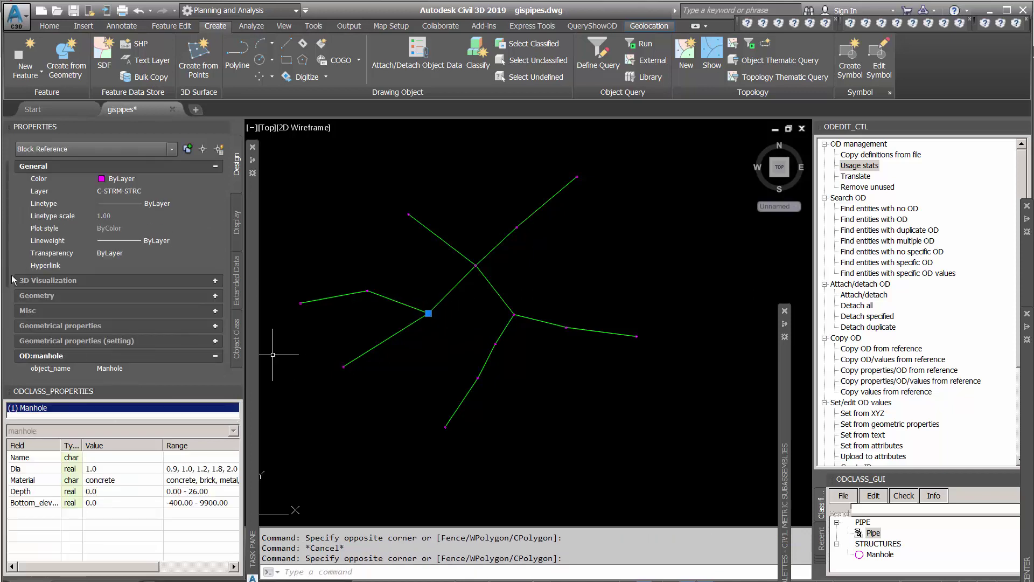
drag(12, 276, 3, 386)
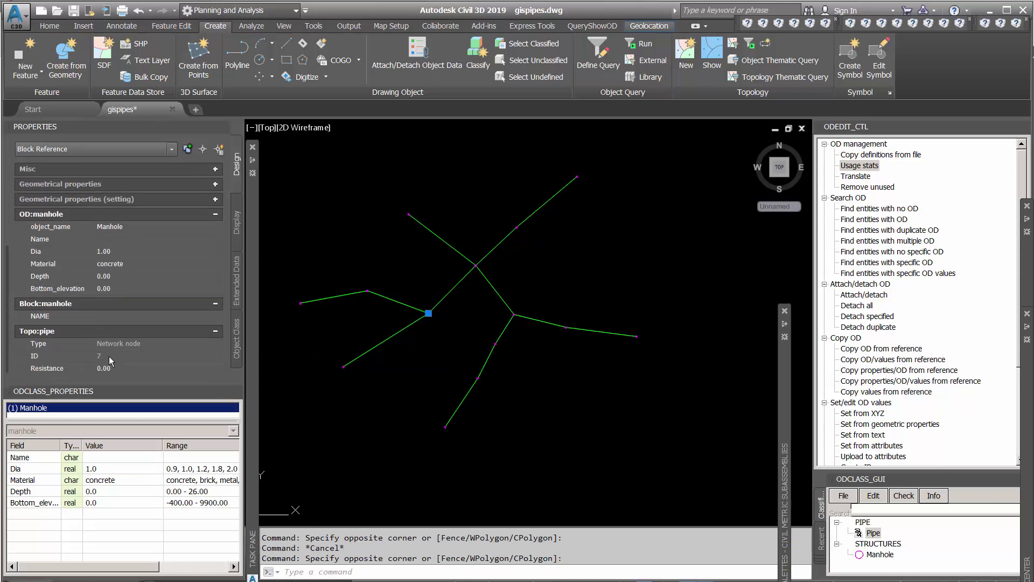
Examine the object data and pipe topology link properties of the lower-left pipe, including its start and end nodes
key(Escape)
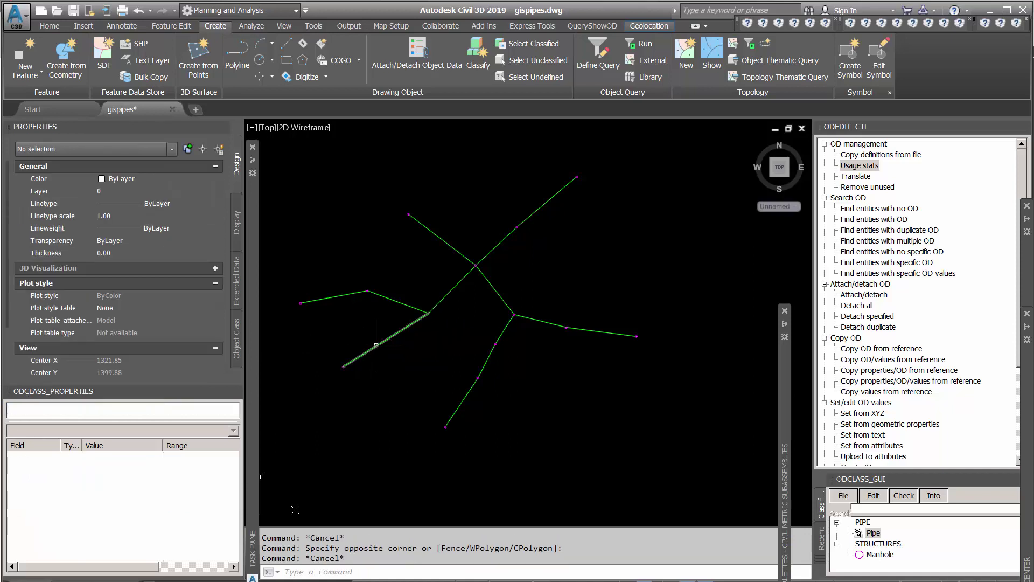
click(353, 359)
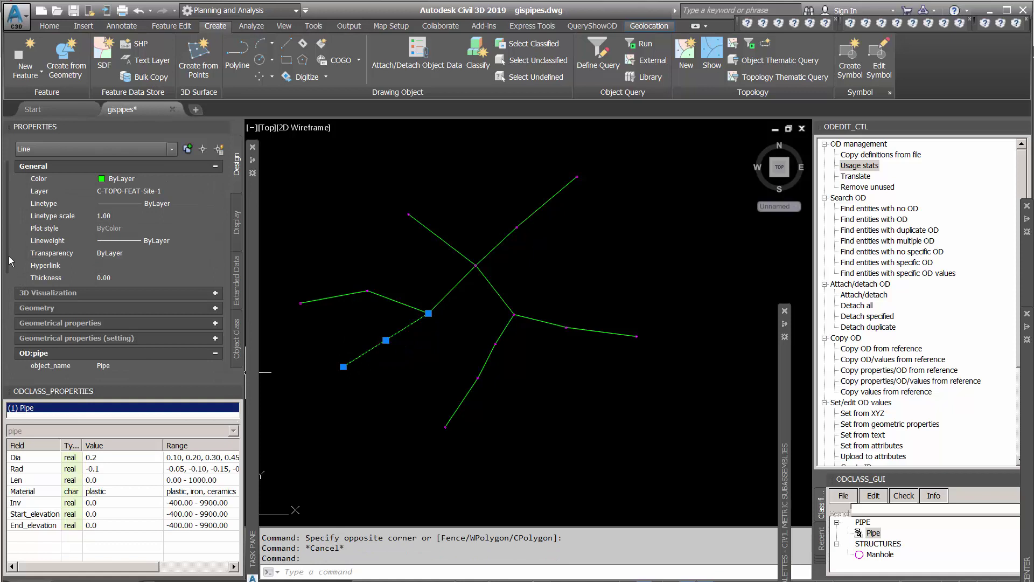
drag(10, 261, 4, 391)
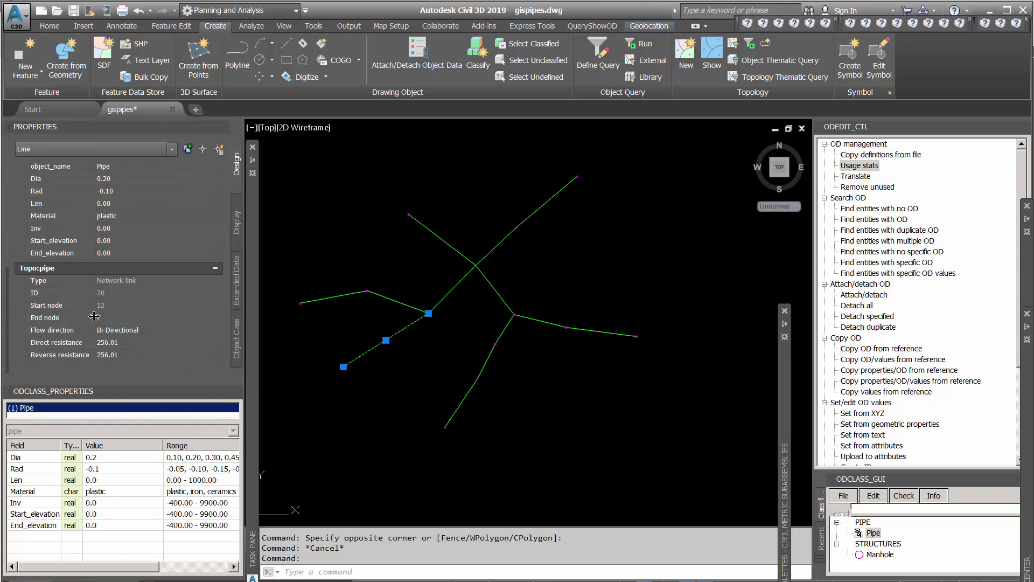
key(Escape)
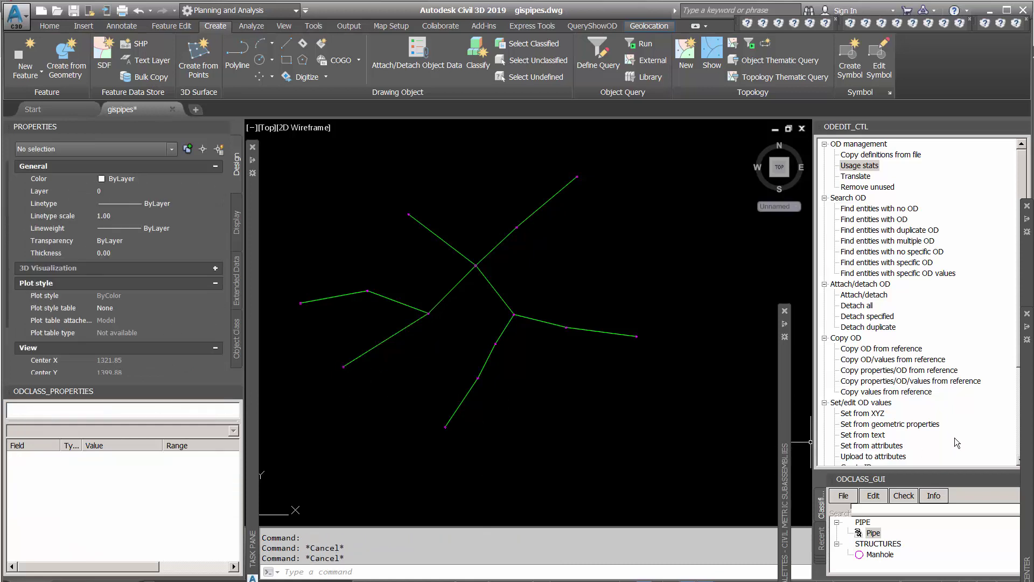
Add the ID values from the TPMNODE_pipe object data to the manhole table's Name field for the network objects
scroll(959, 431, down, 3)
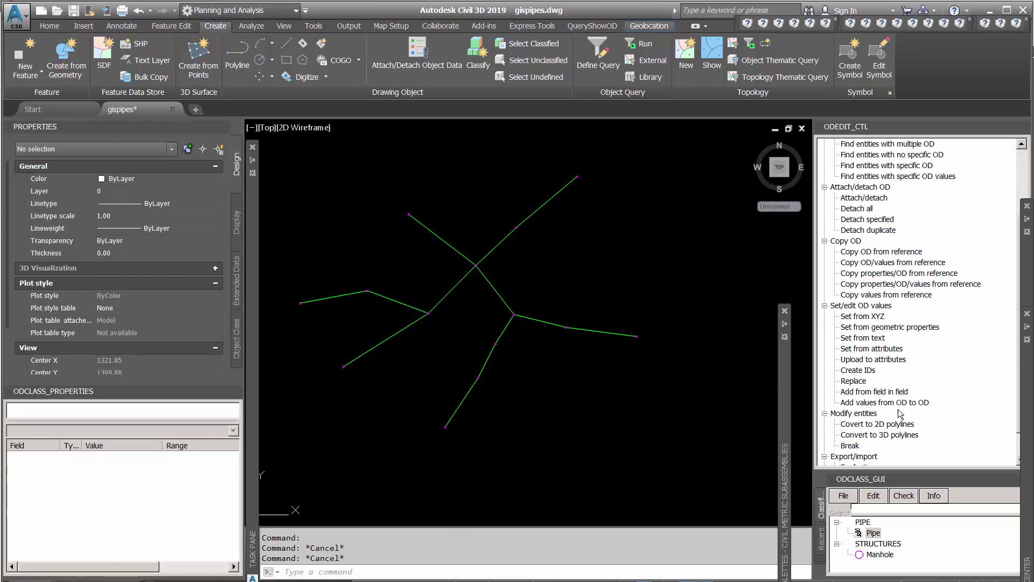
double_click(871, 403)
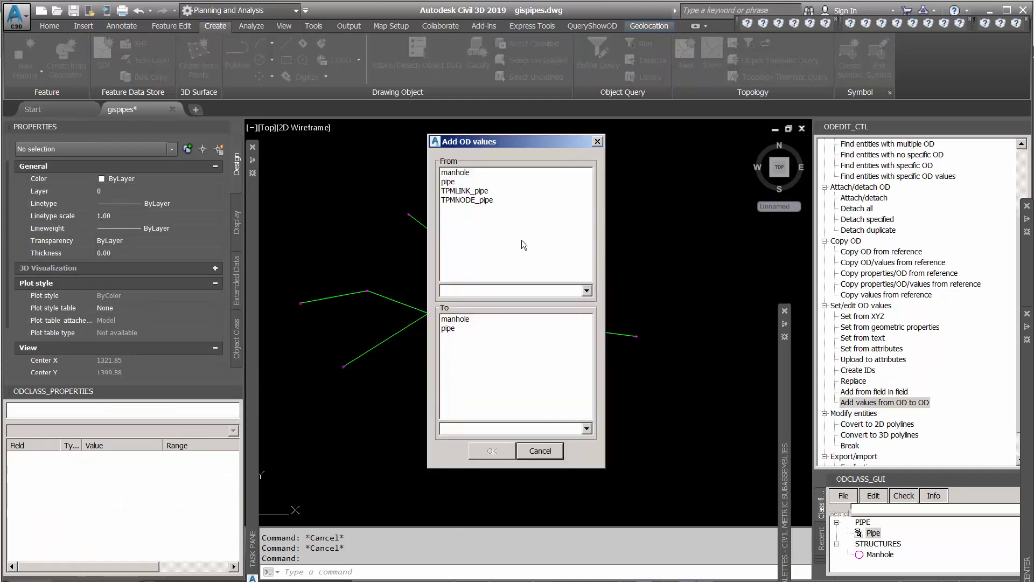
click(462, 201)
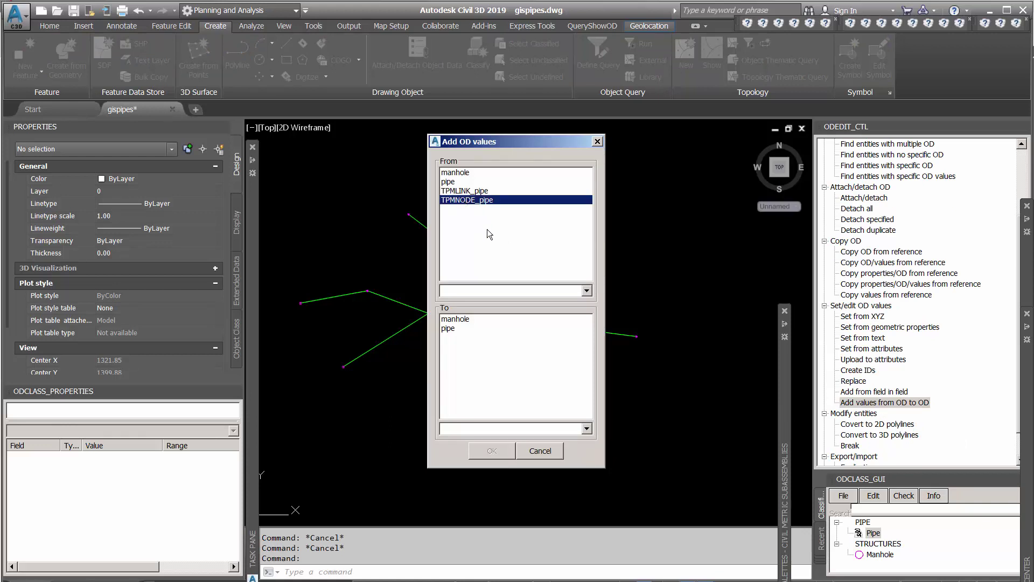
click(587, 291)
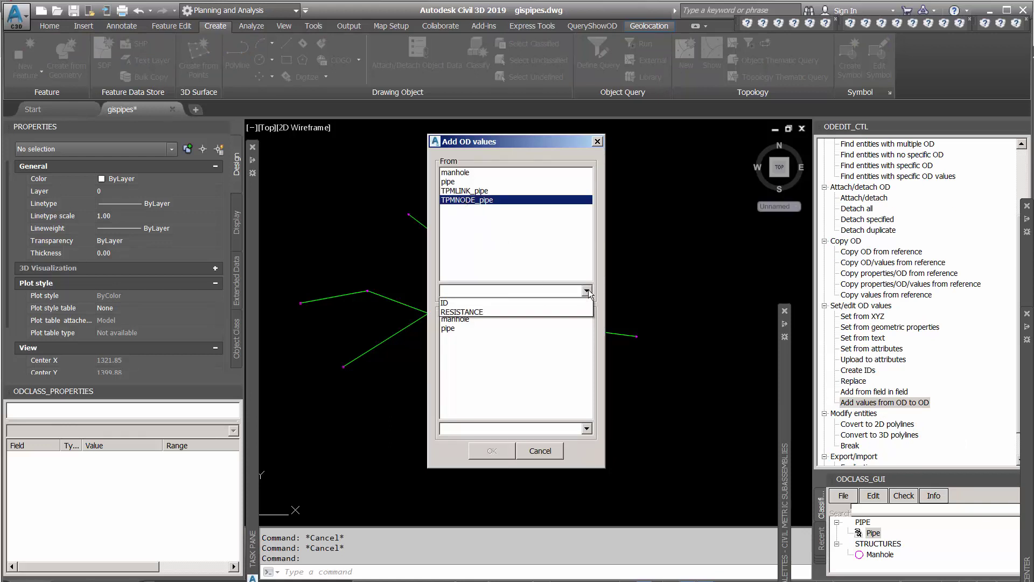
click(454, 306)
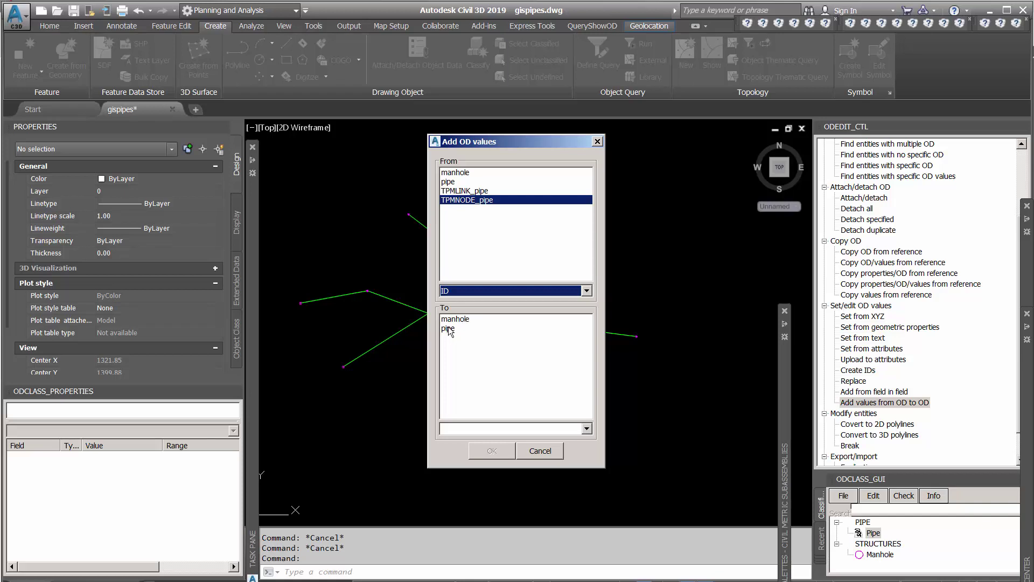
click(456, 320)
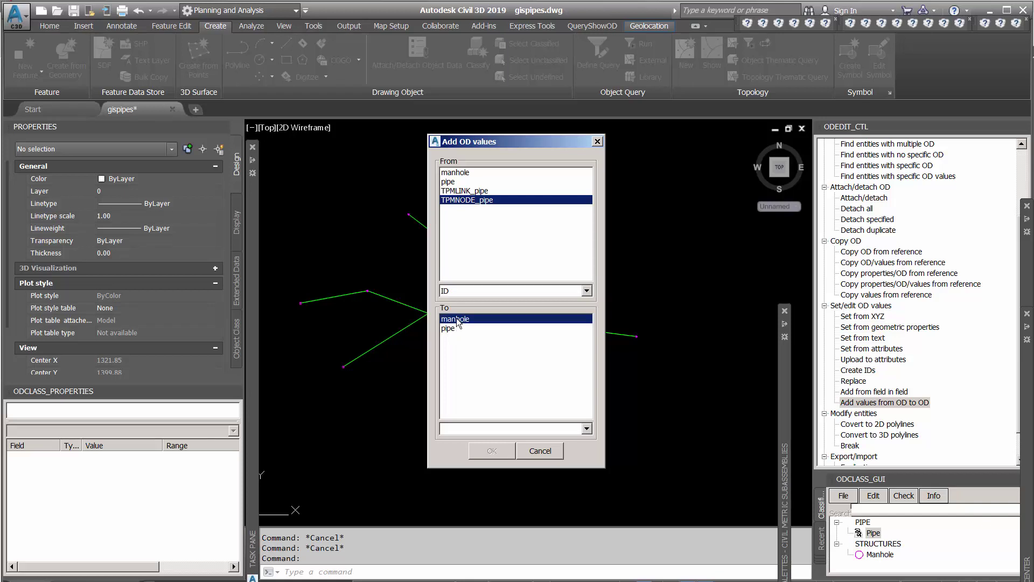
click(586, 428)
click(468, 458)
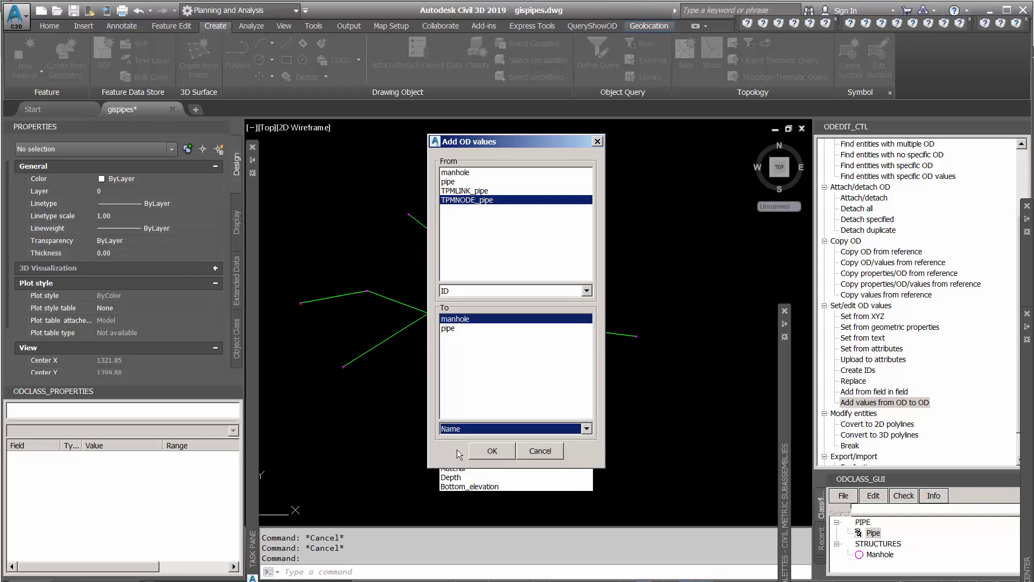
click(491, 452)
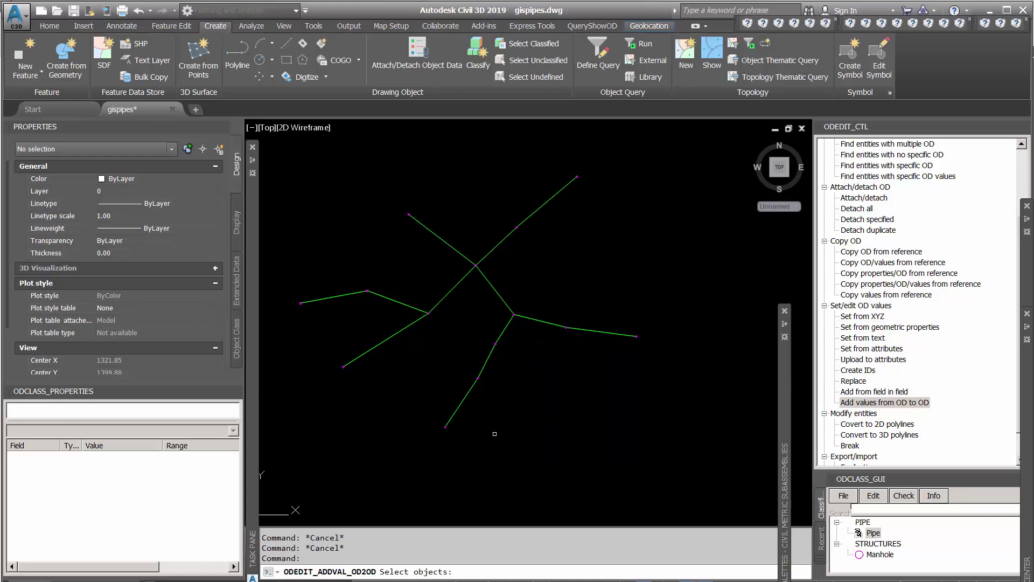
key(Return)
Check the Name values of the bottommost manhole, the lower-left end manhole and the manhole where the left-hand branches meet
click(425, 415)
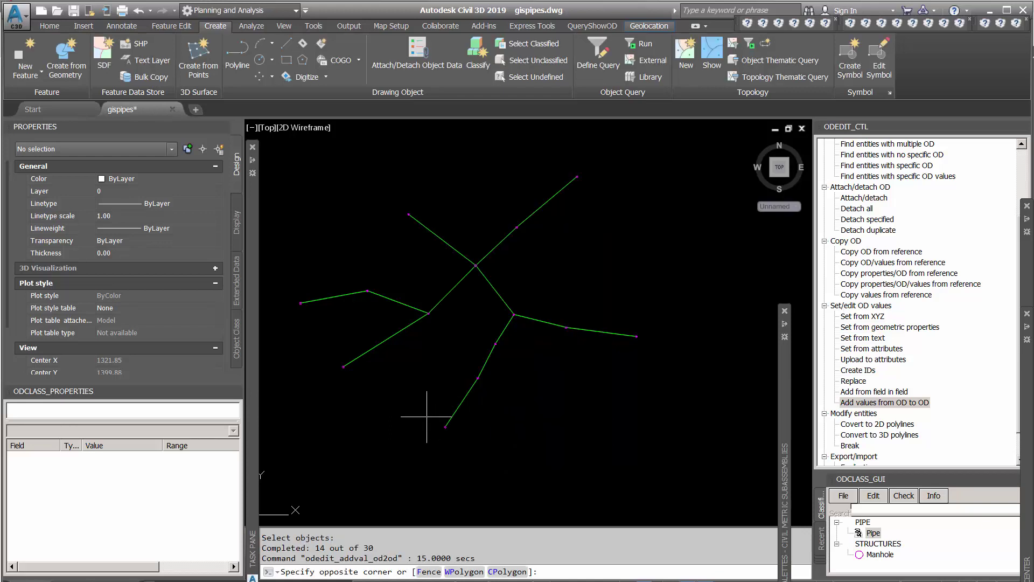
click(466, 434)
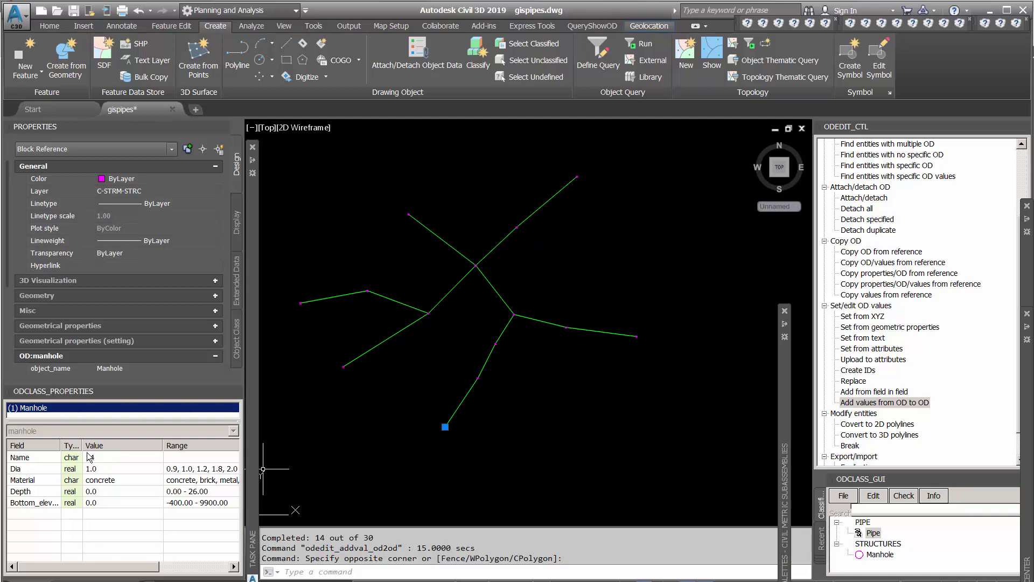
key(Escape)
click(331, 351)
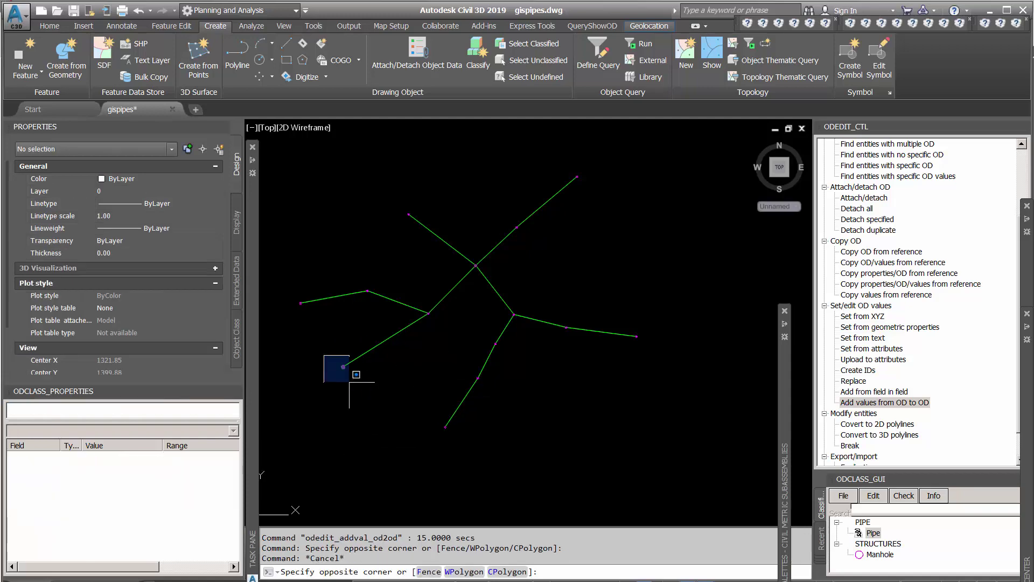
click(351, 386)
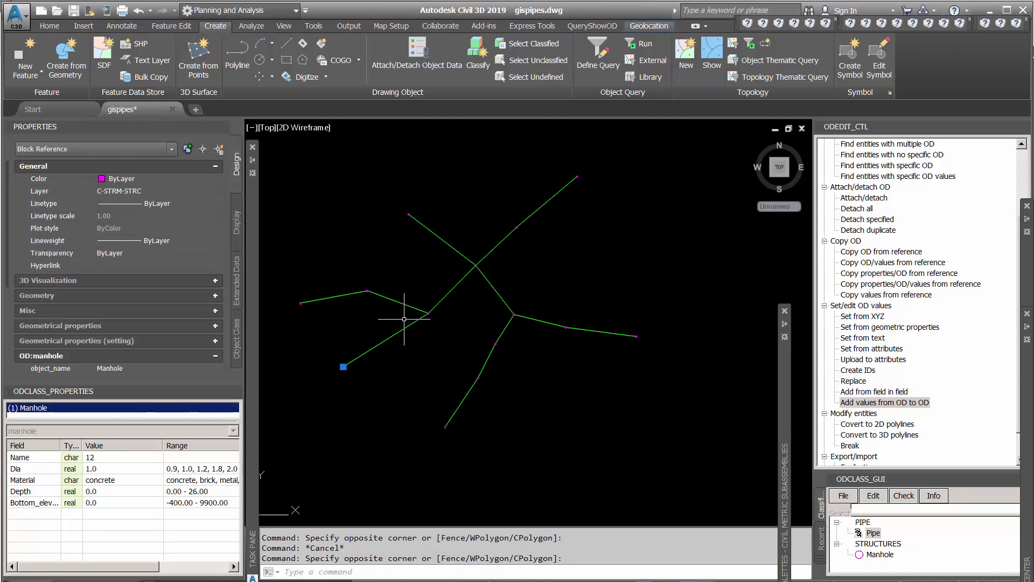
key(Escape)
click(413, 299)
click(440, 330)
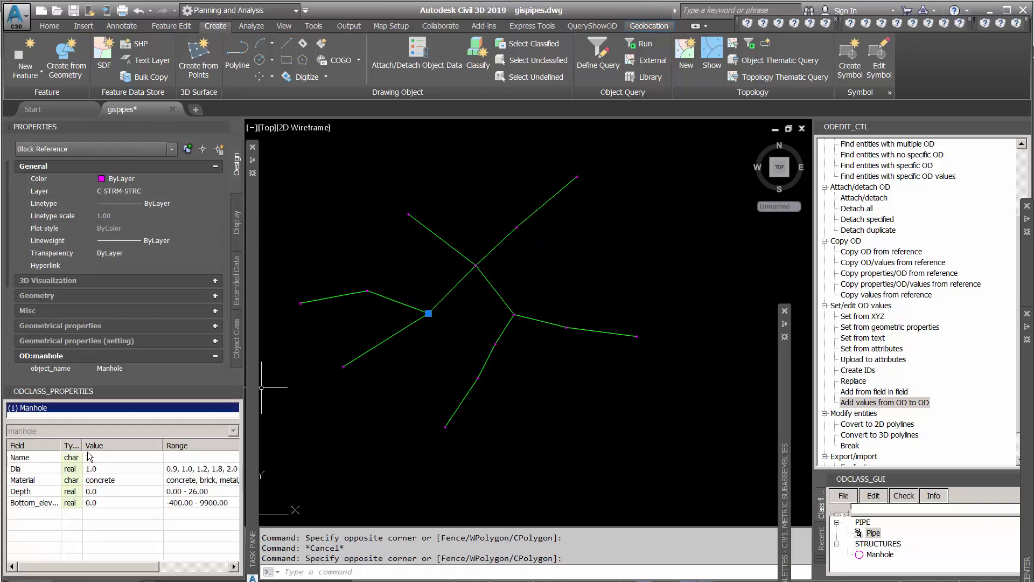
key(Escape)
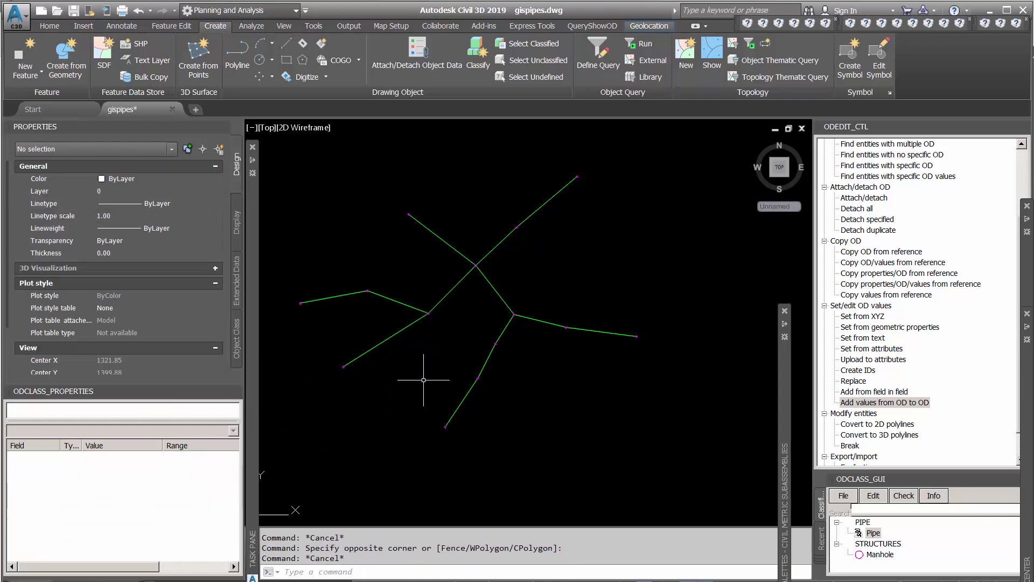
Replace the manhole object data Name values, mapping * to MNH-* to prefix every manhole name
double_click(854, 380)
click(384, 210)
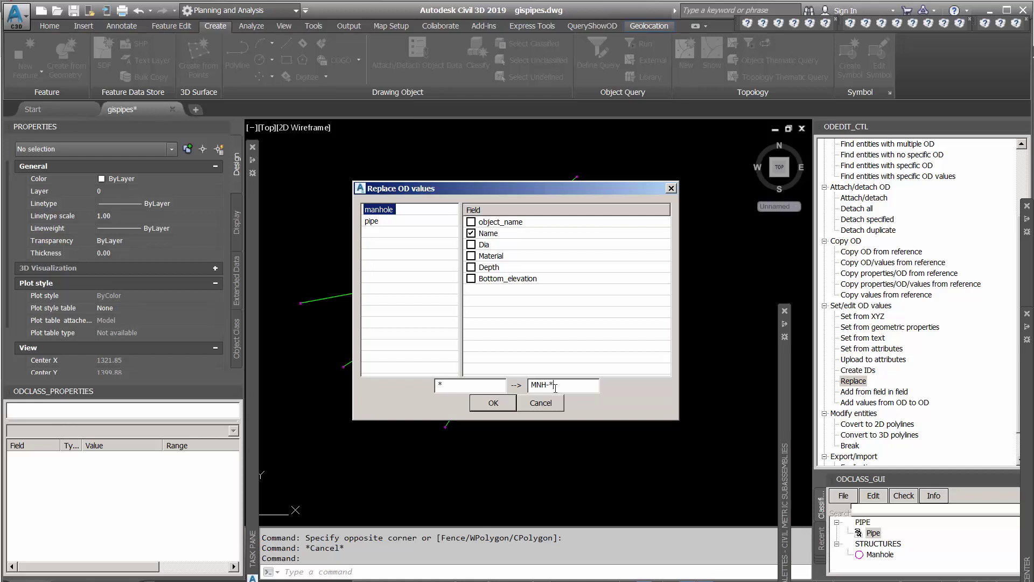
click(483, 402)
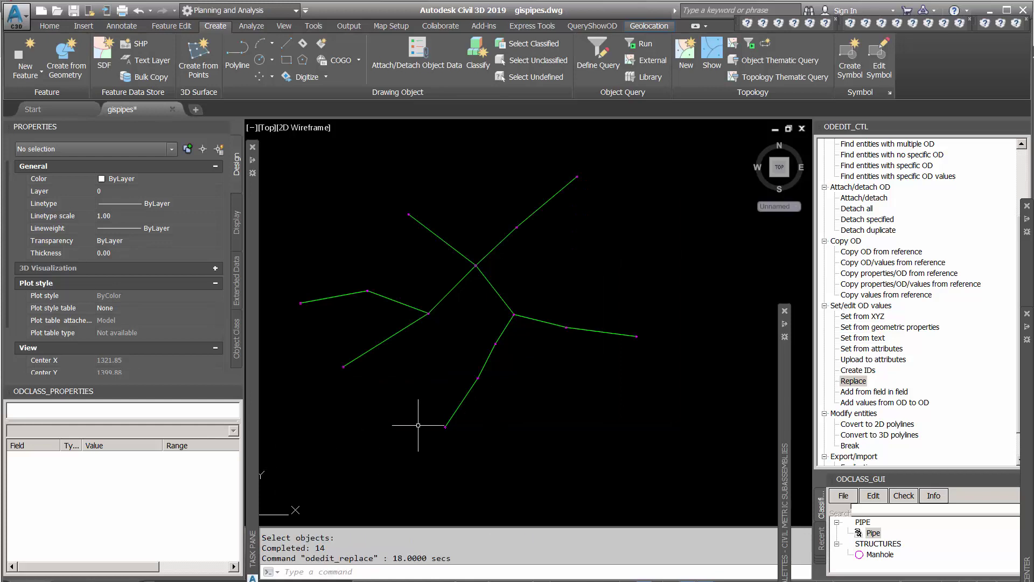
Check the prefixed Name values of the bottommost manhole and the manhole at the lower-left branch's outer end
click(428, 404)
click(460, 443)
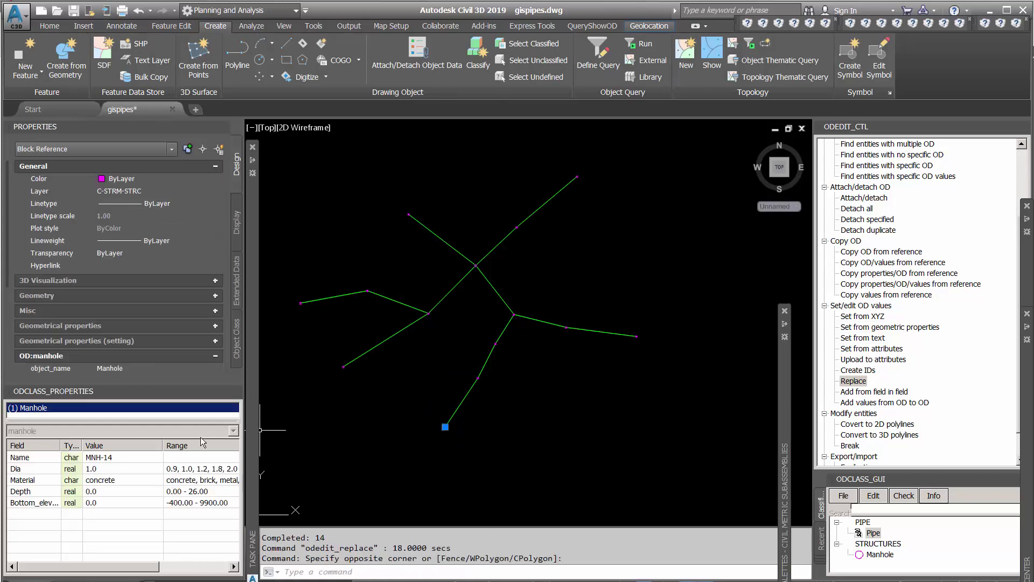
key(Escape)
click(333, 380)
click(369, 347)
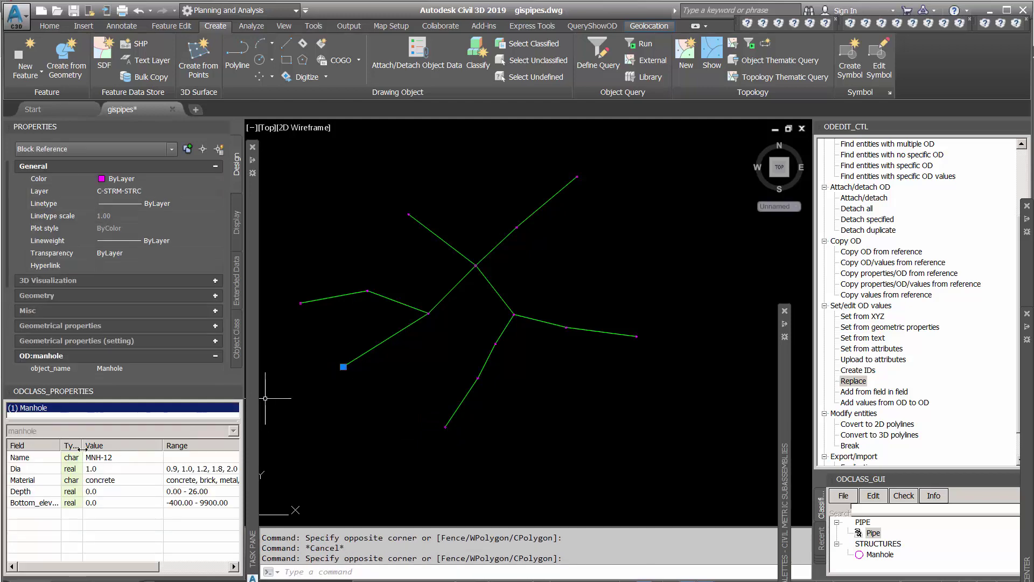
key(Escape)
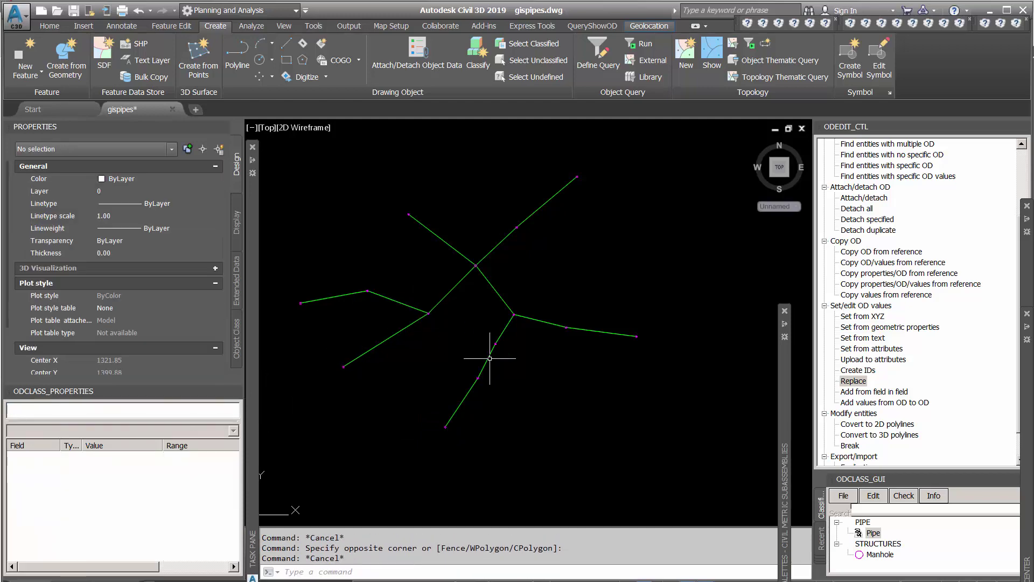
Compare the bottommost manhole's object data name with its NAME block attribute and topology ID
click(427, 416)
click(449, 439)
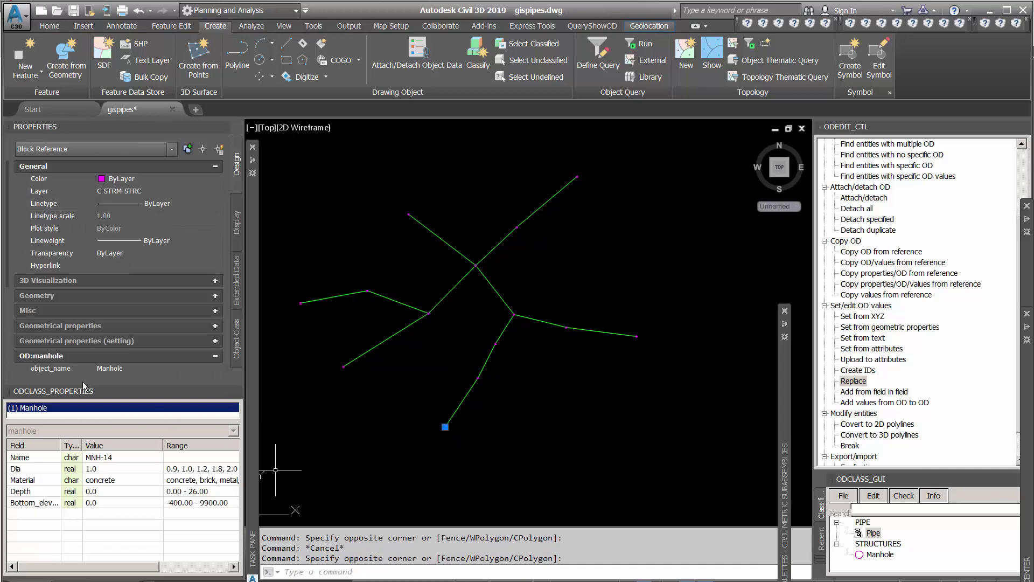
scroll(2, 346, down, 3)
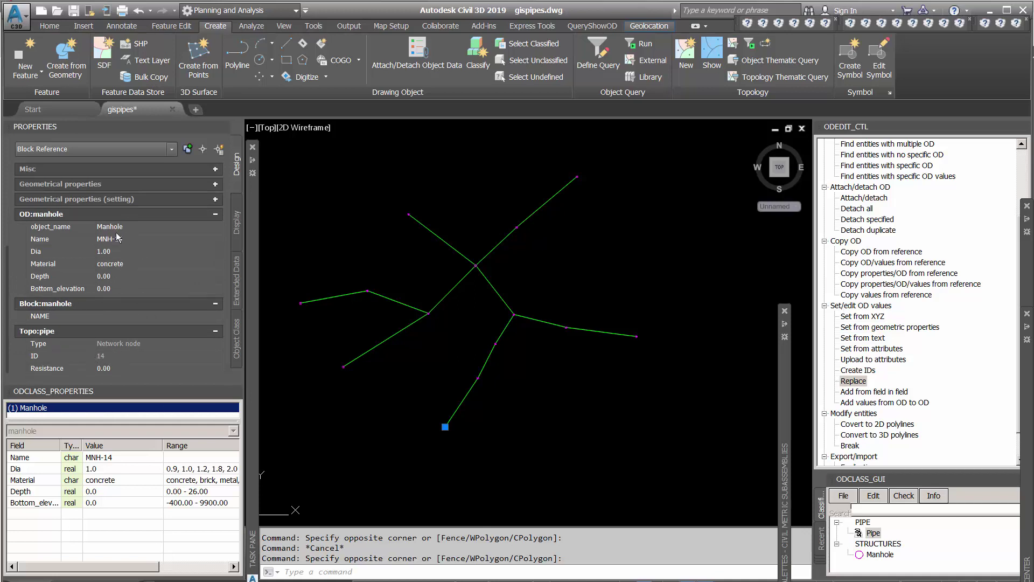
key(Escape)
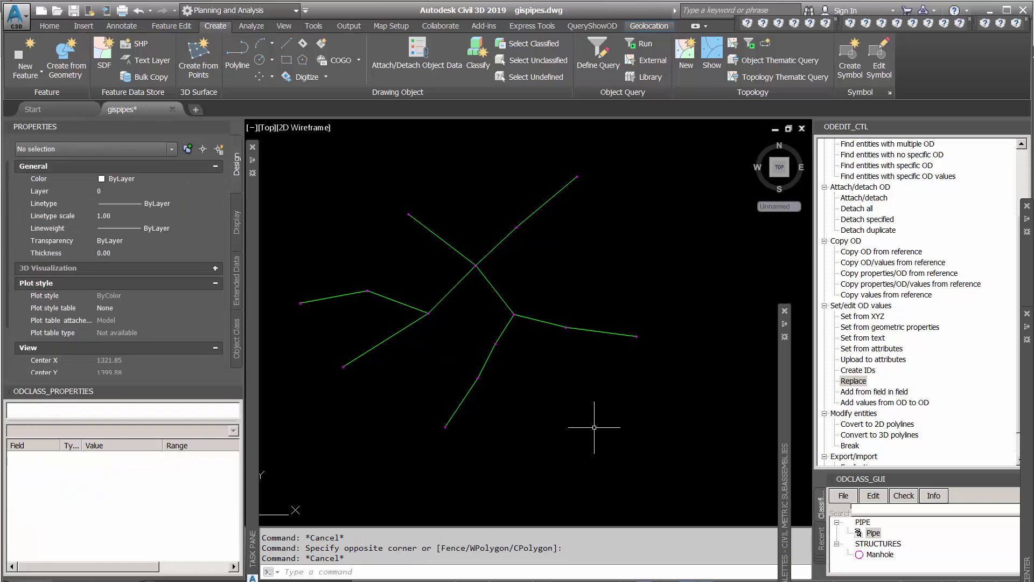
Upload the object data values to the manhole block attributes using the mapping file manhole_attr.txt
click(880, 362)
double_click(880, 359)
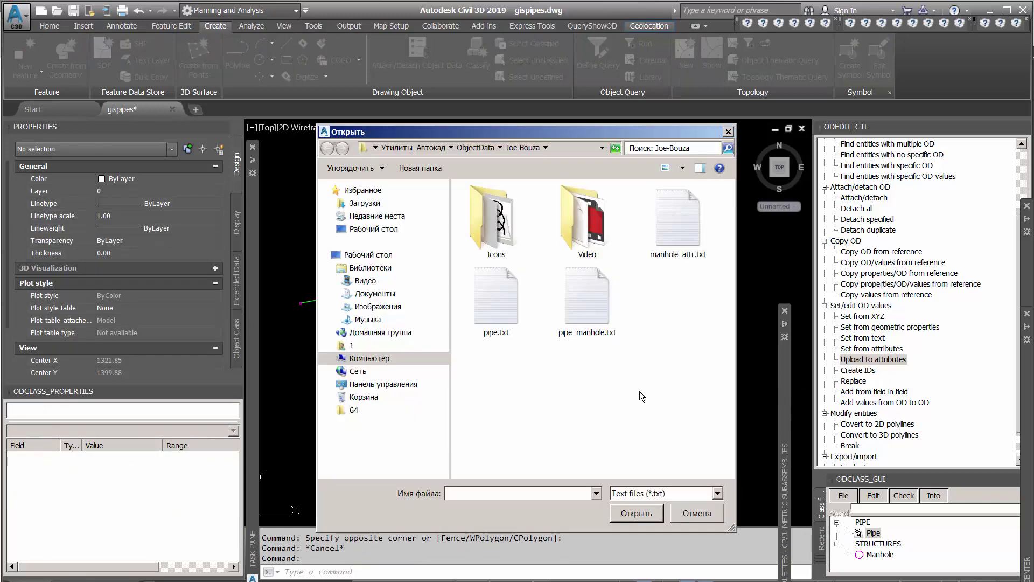
double_click(676, 234)
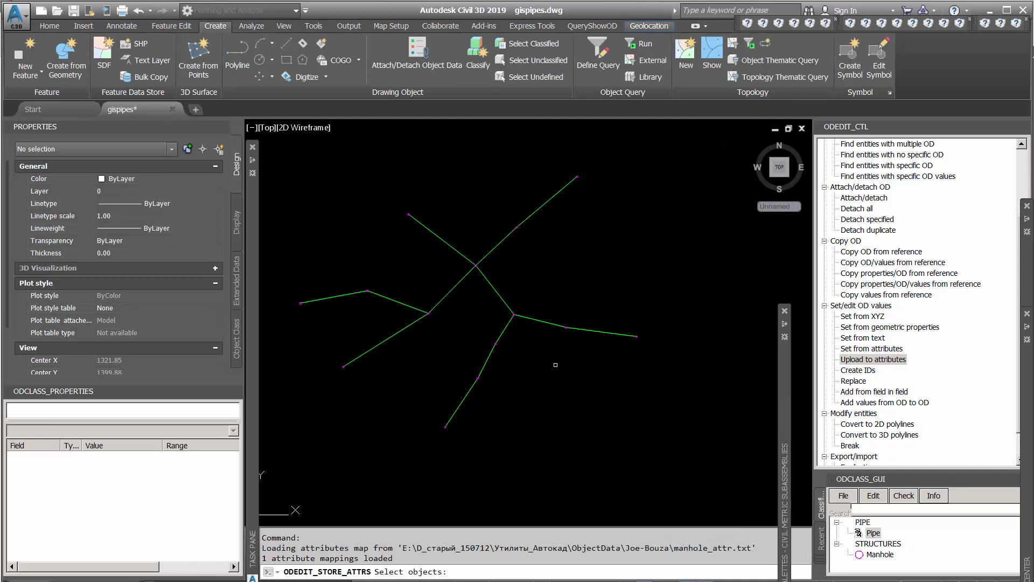
key(Return)
Inspect the name labels at the bottommost manhole, the lower-left end manhole and the junction of the left-hand branches
scroll(439, 415, up, 6)
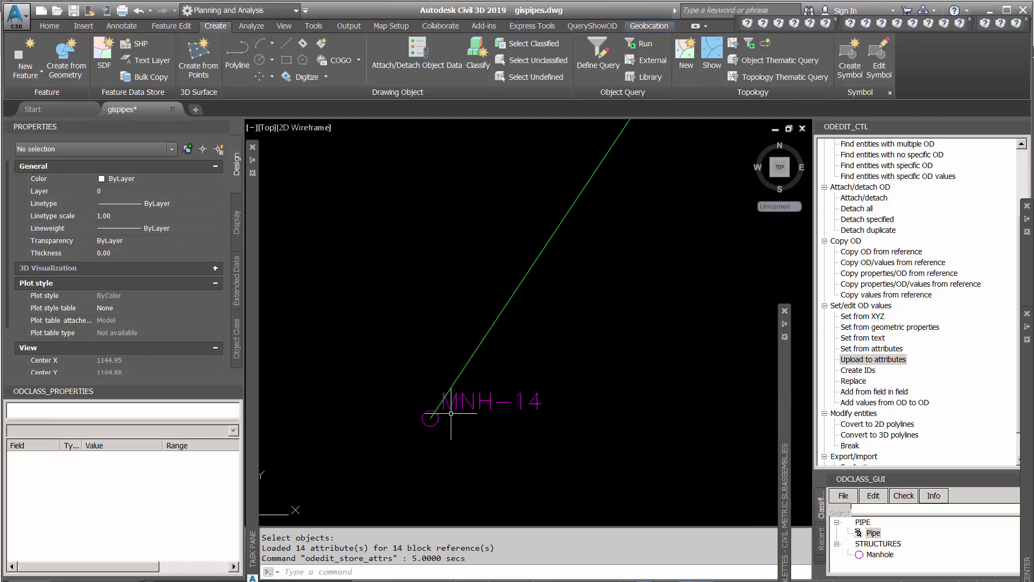
scroll(467, 412, down, 5)
scroll(308, 310, up, 4)
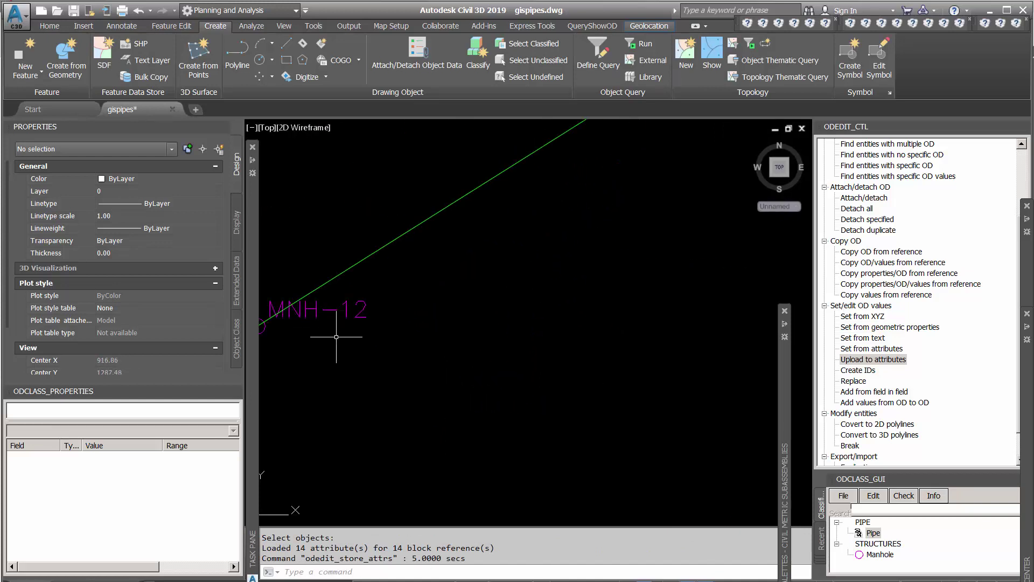
scroll(336, 337, down, 4)
scroll(571, 202, up, 4)
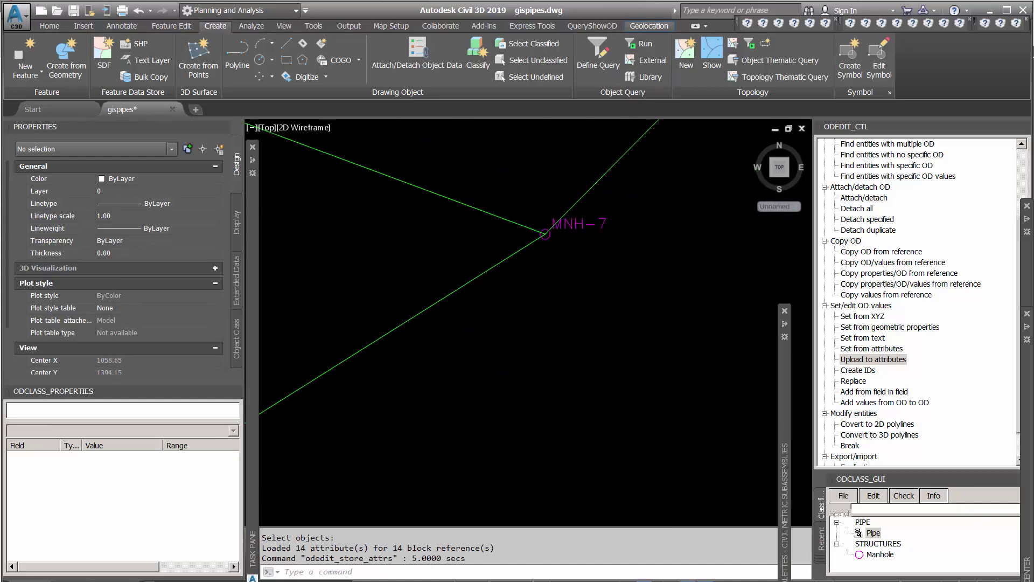